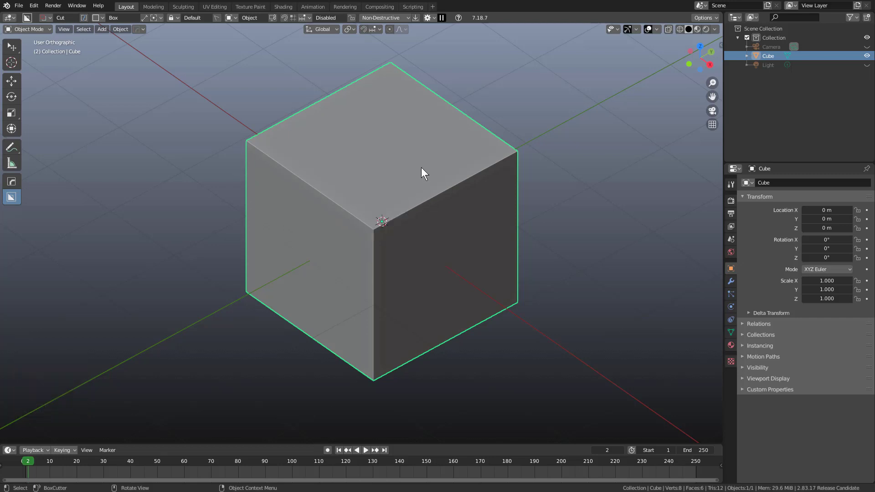
Cut a box notch through the cube's top front corner and a second box recess into its right side face
mouse_move(424, 159)
left_mouse_down()
mouse_move(384, 227)
mouse_move(382, 250)
left_mouse_up()
left_click(398, 331)
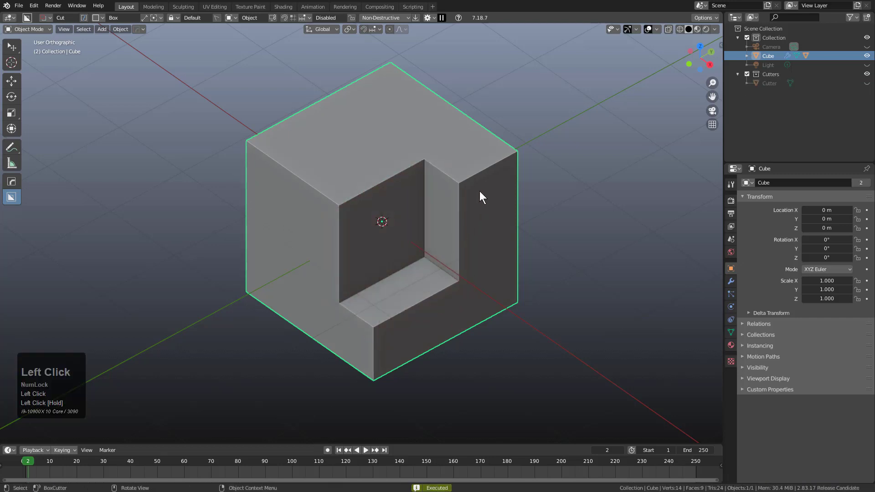
left_click_drag(480, 192, 410, 329)
left_click(325, 204)
Cut a deep box slot down from the cube's top face near the left edge and a small recess at the lower front corner
left_click_drag(344, 147, 298, 213)
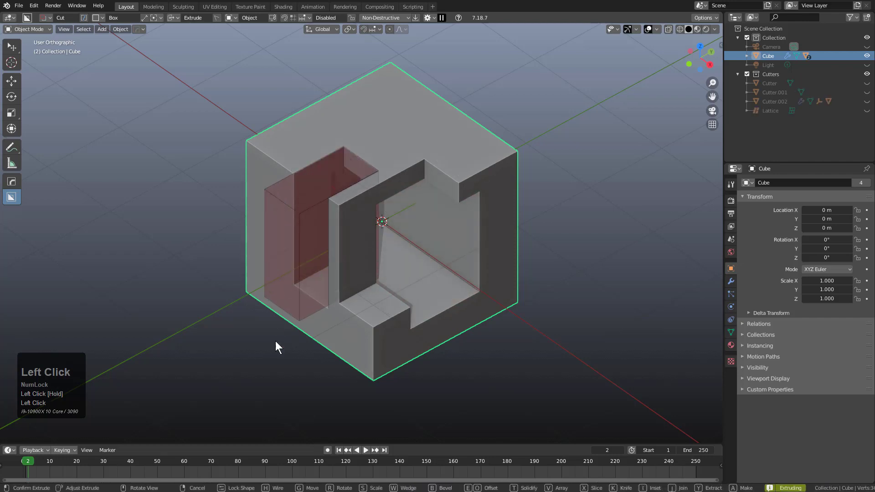
left_click(277, 343)
left_click_drag(340, 314, 380, 371)
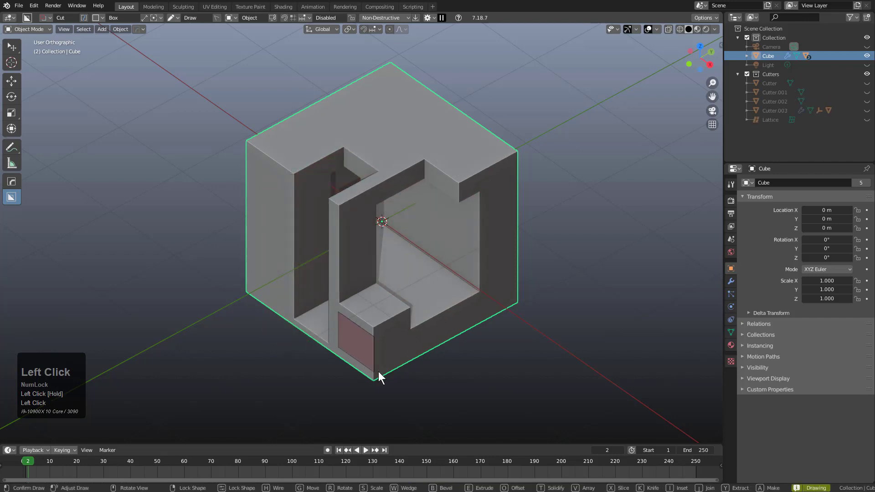
left_click(416, 363)
Step back and forth through the cube's boolean cutters with Ever Scroll, then close it without changes
key("q")
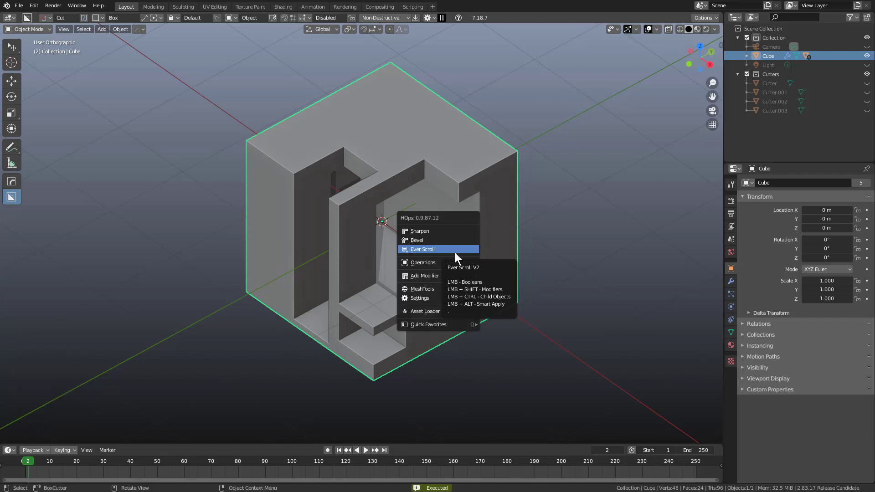
left_click(455, 250)
scroll(455, 253, "up", 2)
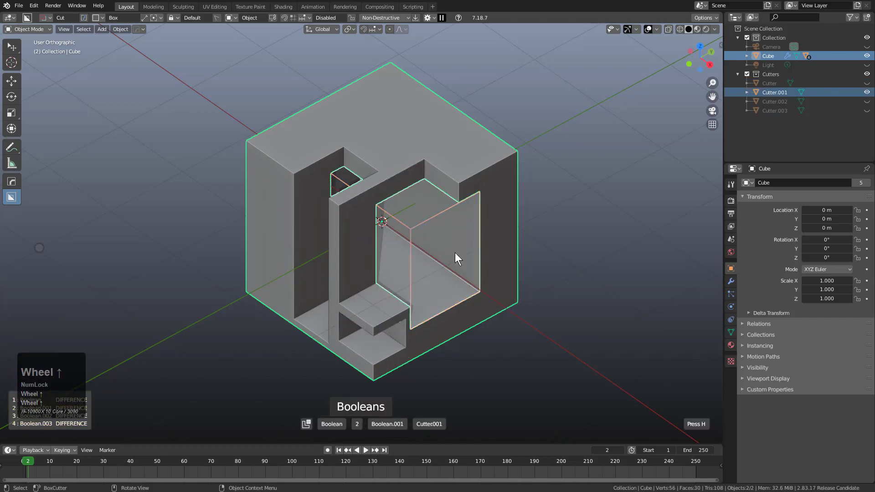
scroll(455, 252, "down", 2)
scroll(454, 252, "up", 2)
scroll(455, 253, "down", 2)
scroll(452, 256, "up", 2)
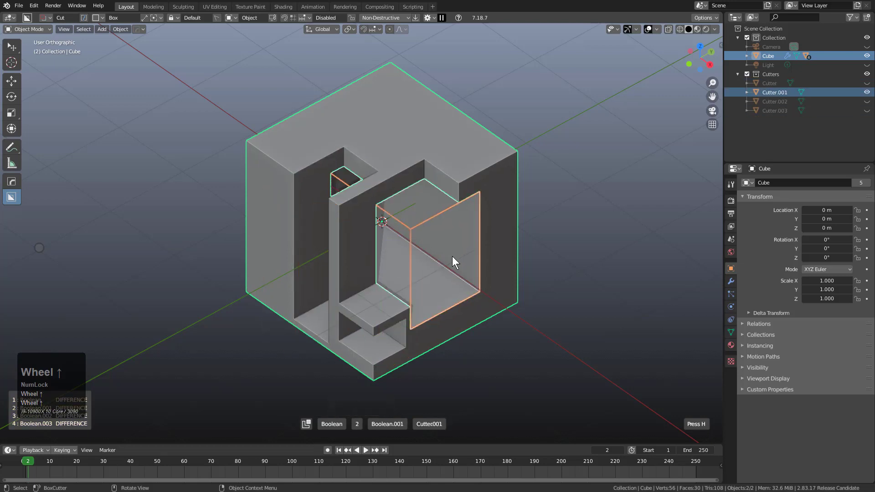
scroll(452, 257, "down", 2)
scroll(453, 255, "down", 4)
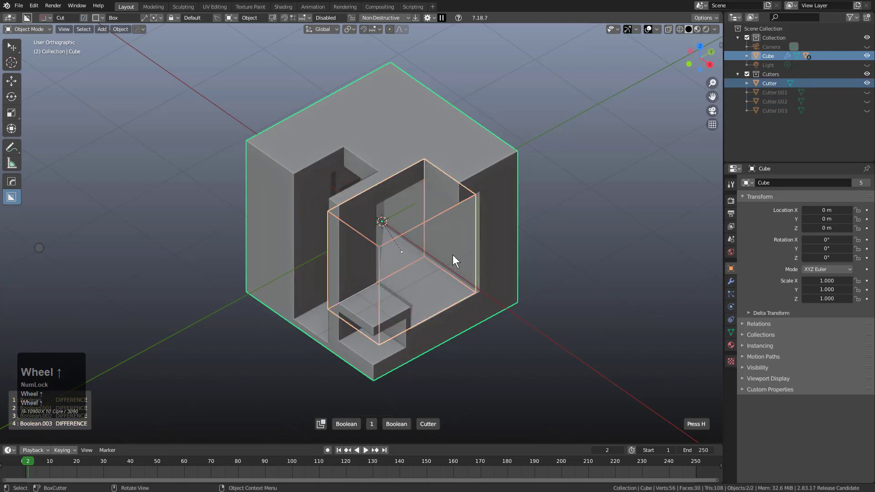
scroll(453, 254, "up", 4)
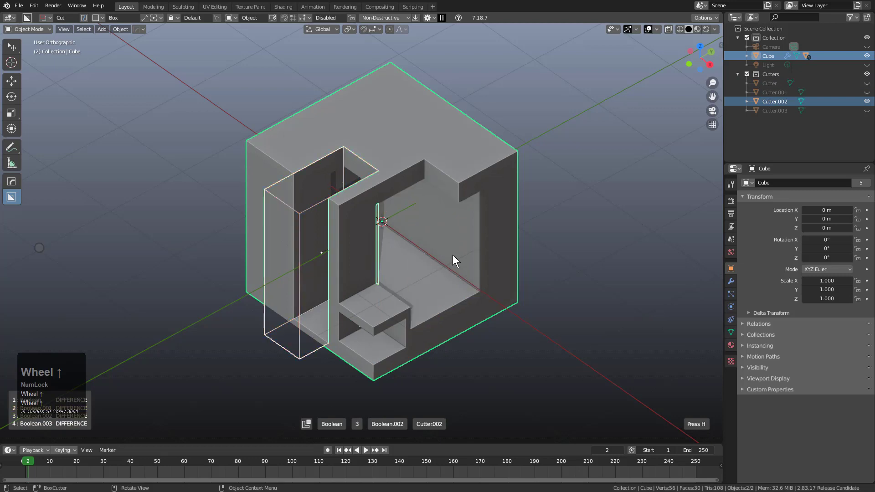
right_click(452, 256)
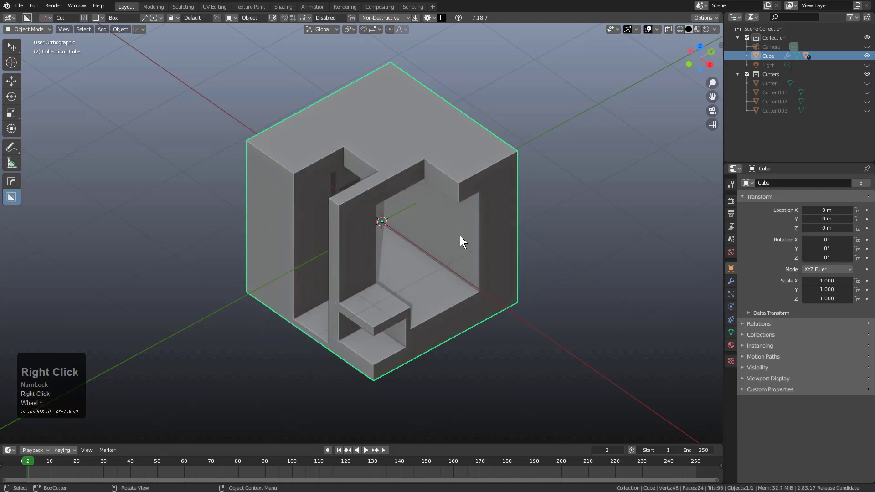
Scroll through the cube's modifier stack with Modifier Scroll from the unmodified mesh through its booleans, then cancel
key("q")
mouse_move(452, 246)
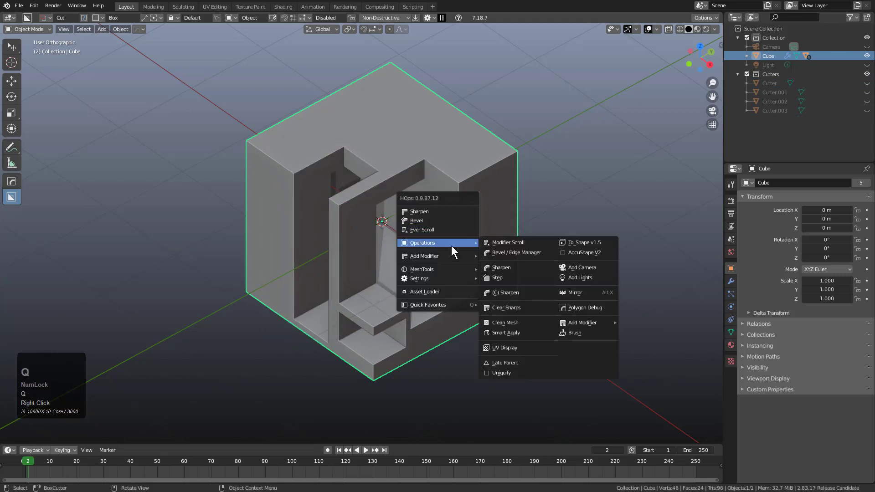
left_click(514, 244)
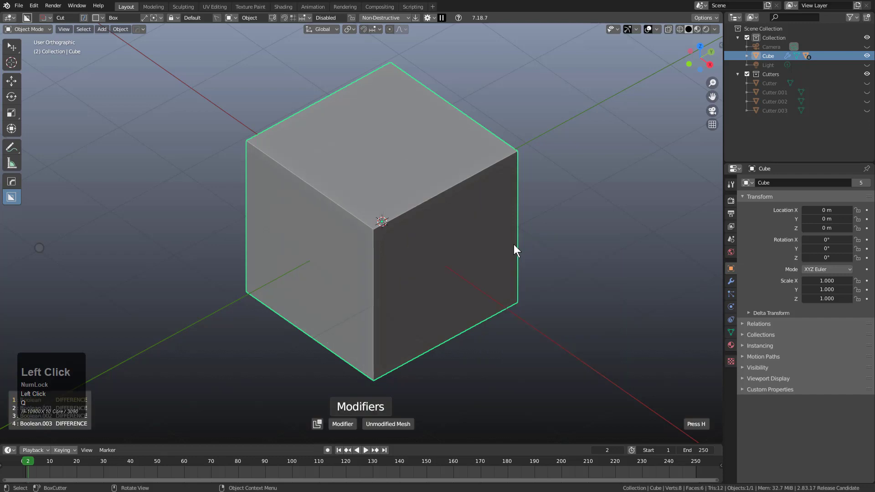
scroll(514, 244, "up", 3)
scroll(514, 244, "down", 4)
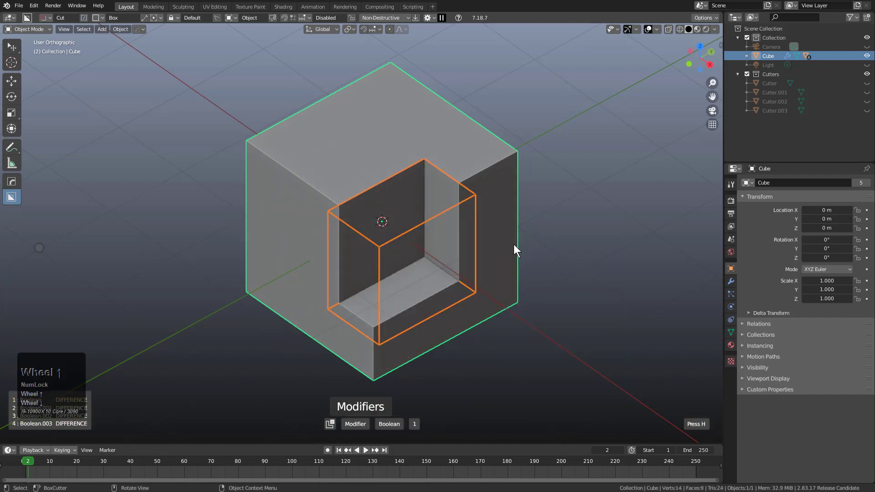
scroll(514, 244, "up", 4)
scroll(513, 245, "down", 4)
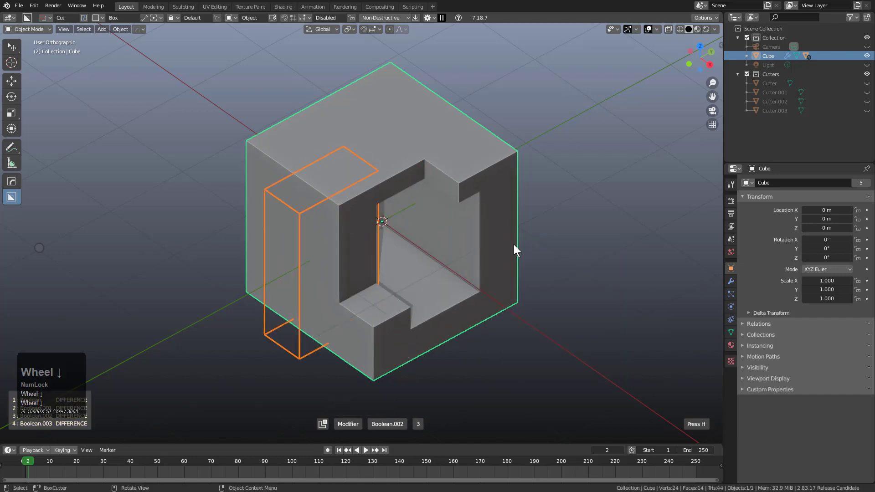
scroll(513, 245, "up", 3)
scroll(514, 244, "down", 2)
scroll(513, 244, "up", 3)
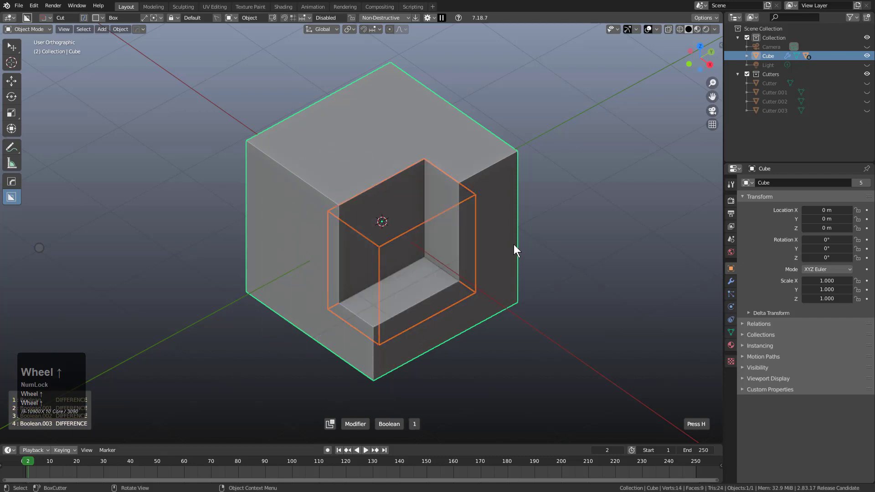
right_click(513, 245)
Run Ever Scroll in modifier mode to preview the cube's modifiers in both directions, then cancel
key("q")
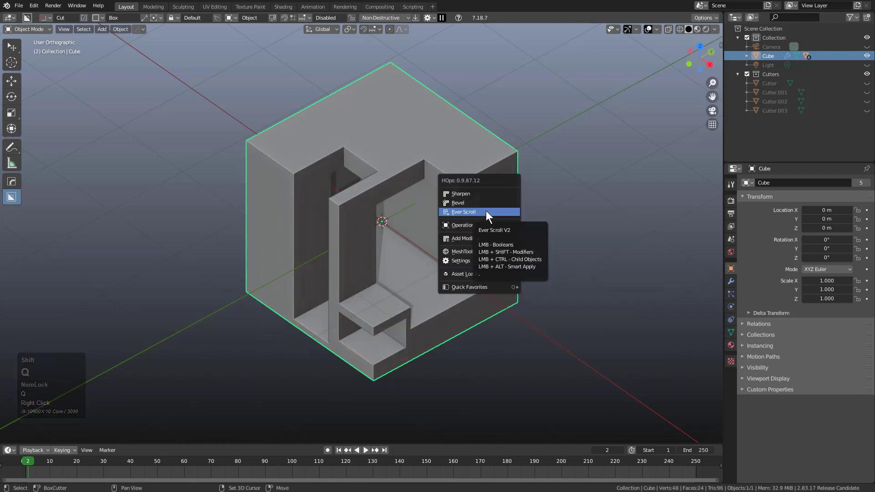
left_click(486, 211)
scroll(487, 211, "up", 2)
scroll(486, 211, "down", 3)
right_click(487, 211)
Run Modifier Scroll on the cube, advance to Boolean.003, and finish the review
key("q")
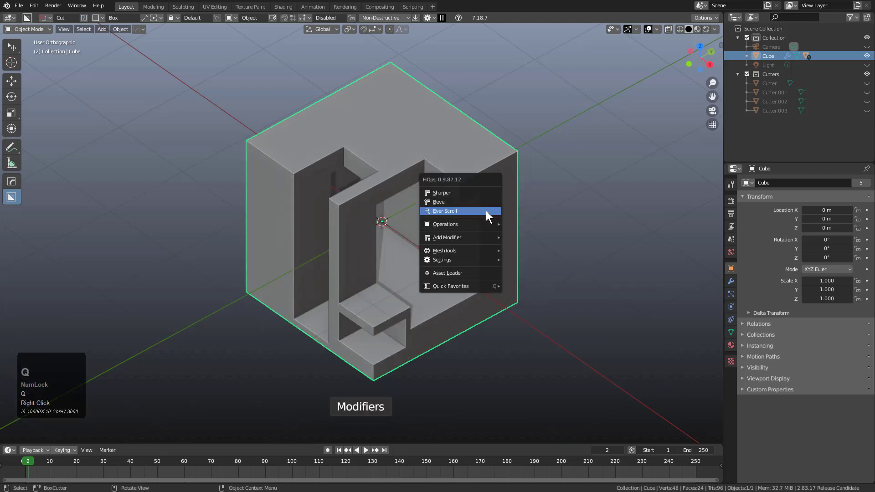
mouse_move(477, 223)
left_click(526, 222)
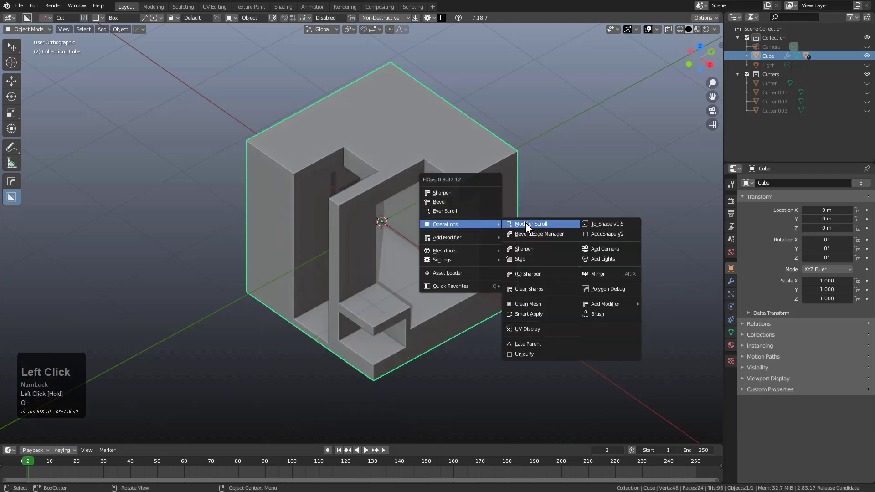
scroll(526, 222, "up", 2)
scroll(526, 222, "up", 1)
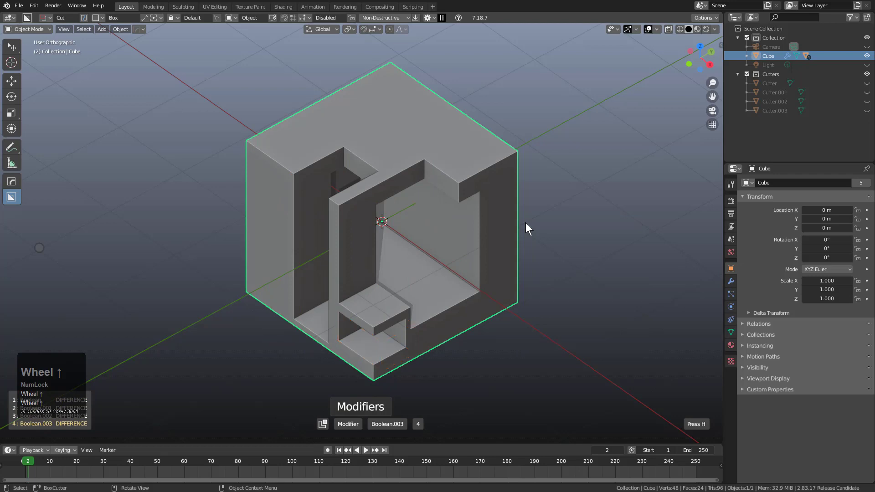
left_click(526, 223)
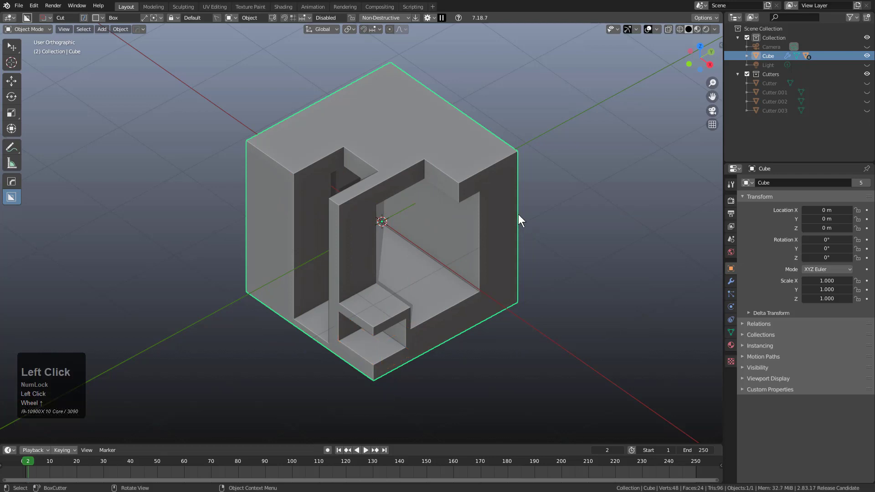
Review the cube's modifiers repeatedly with Ever Scroll in modifier mode, advancing up to Boolean.003 and closing it each time
key("q")
left_click(487, 183)
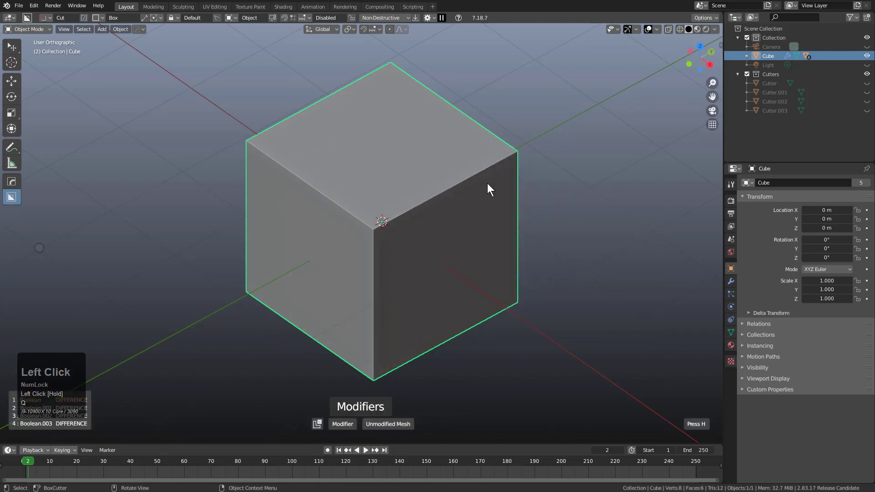
scroll(488, 185, "up", 2)
scroll(488, 184, "up", 2)
left_click(488, 184)
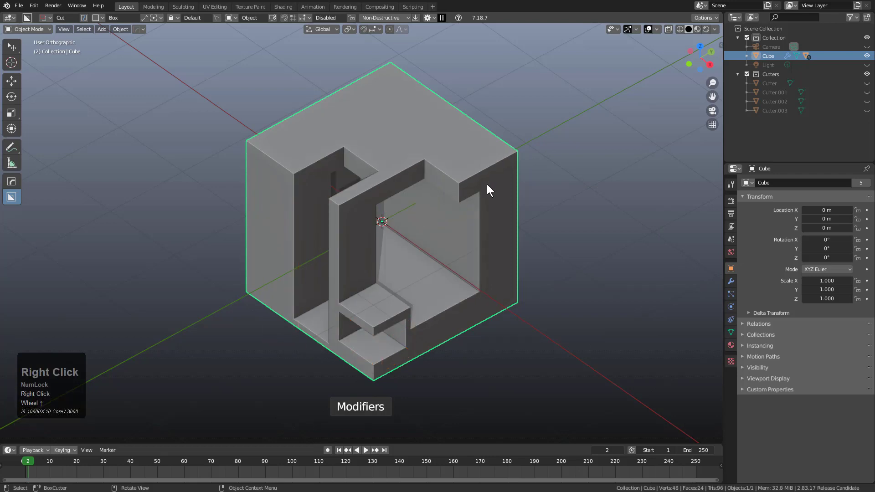
key("q")
left_click(487, 184)
scroll(487, 184, "up", 1)
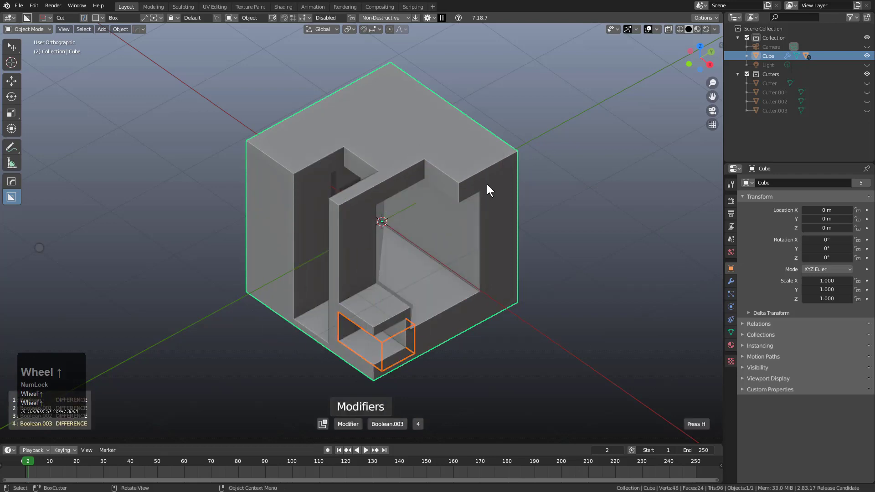
right_click(487, 184)
key("q")
left_click(487, 184)
scroll(487, 185, "up", 3)
right_click(487, 185)
key("q")
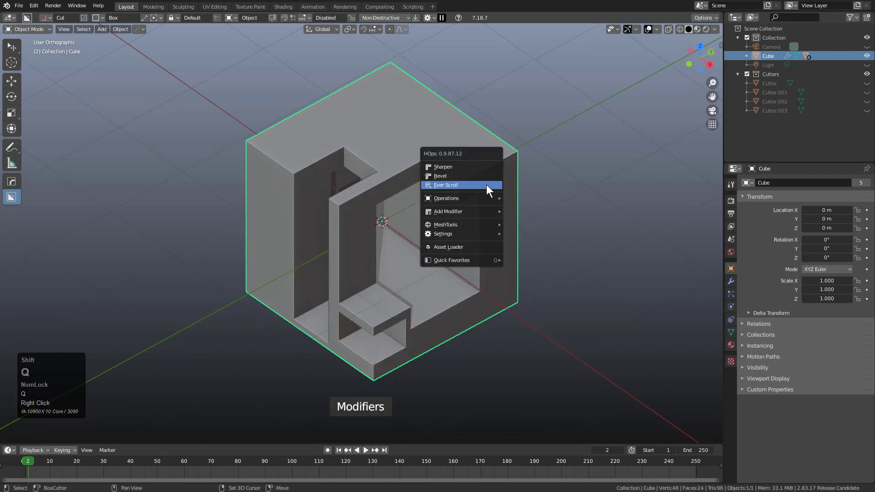
left_click(486, 184)
scroll(485, 185, "up", 2, "shift")
scroll(487, 185, "up", 2)
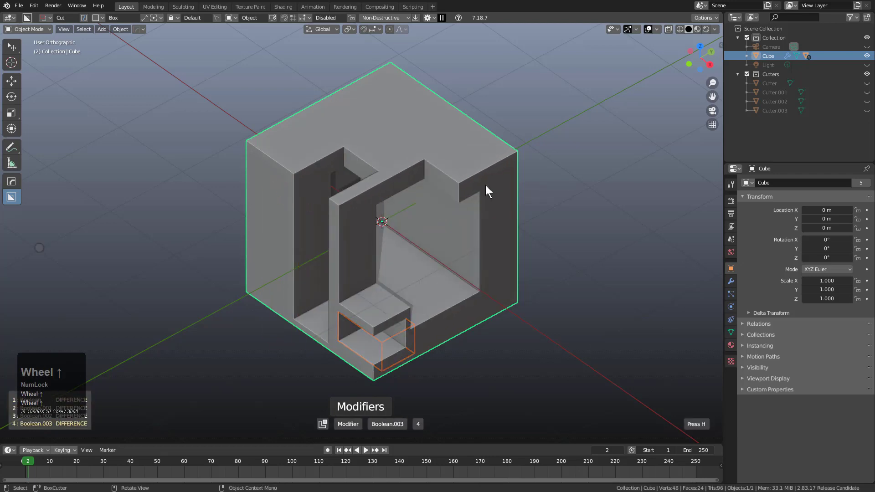
right_click(485, 185)
key("q")
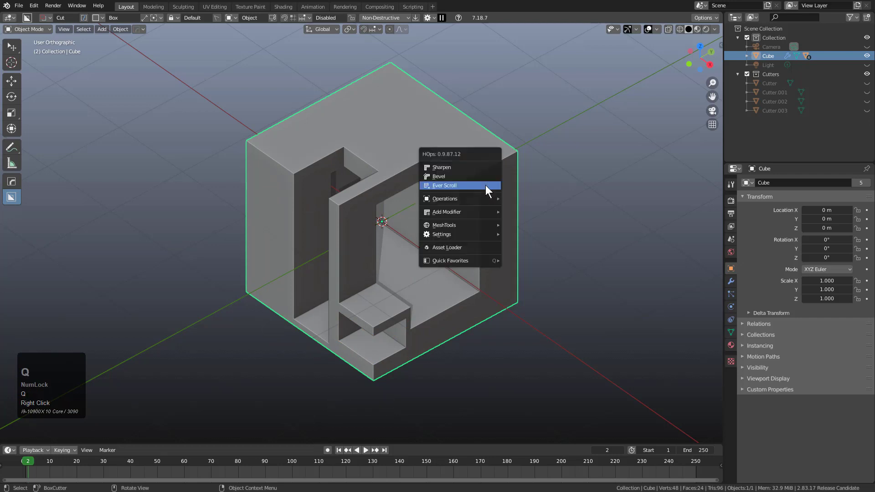
left_click(486, 185)
scroll(486, 185, "up", 3)
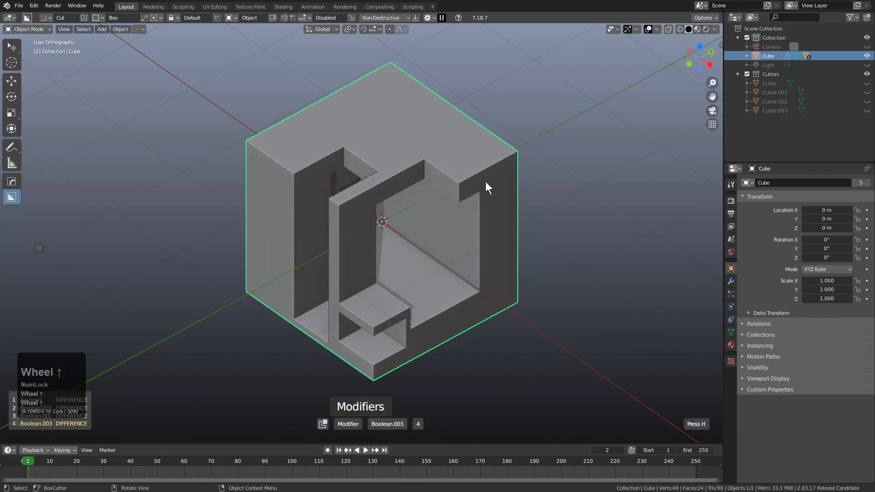
right_click(486, 182)
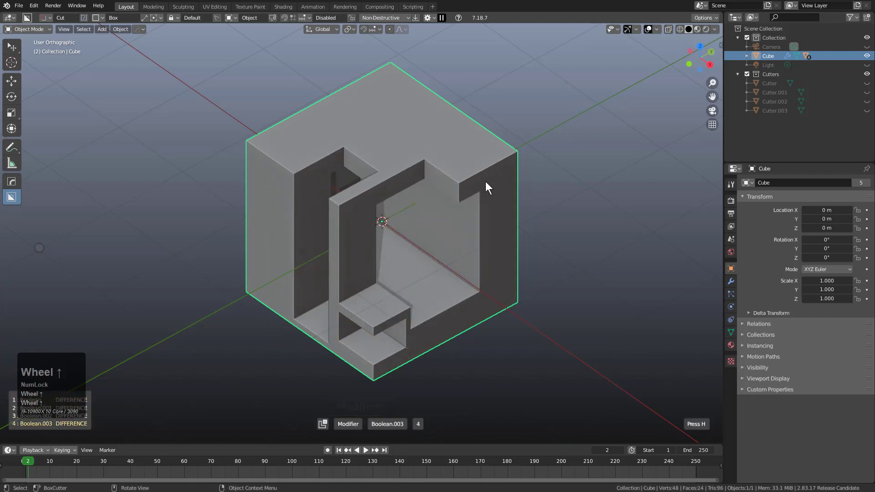
right_click(487, 183)
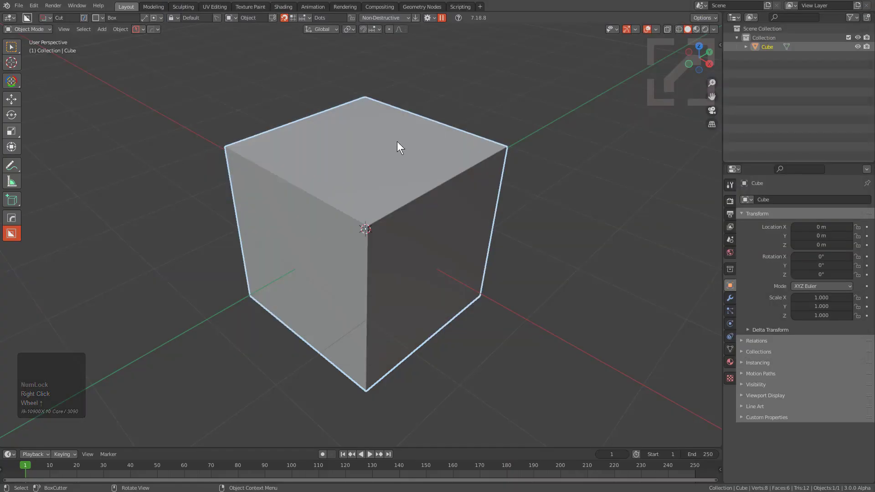
Cut a box notch into the new cube's top front corner and another box recess through its right side face
middle_click(393, 196)
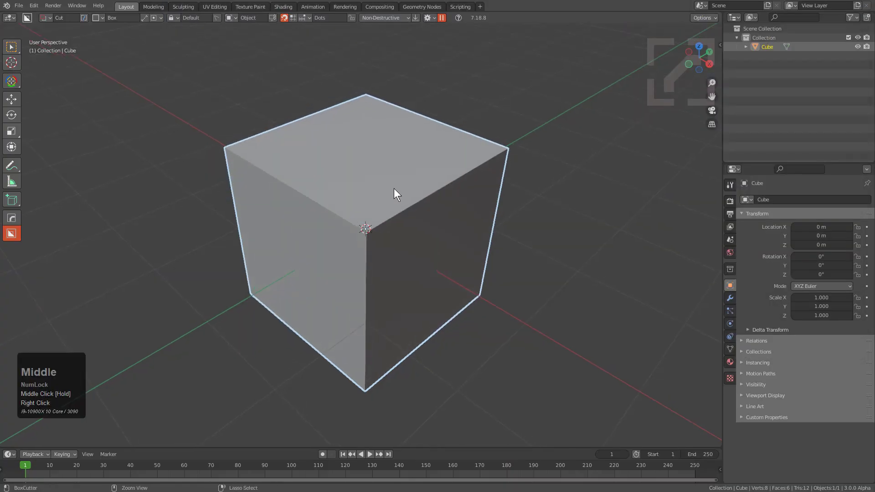
mouse_move(404, 159)
left_mouse_down()
mouse_move(371, 217)
mouse_move(364, 303)
left_mouse_up()
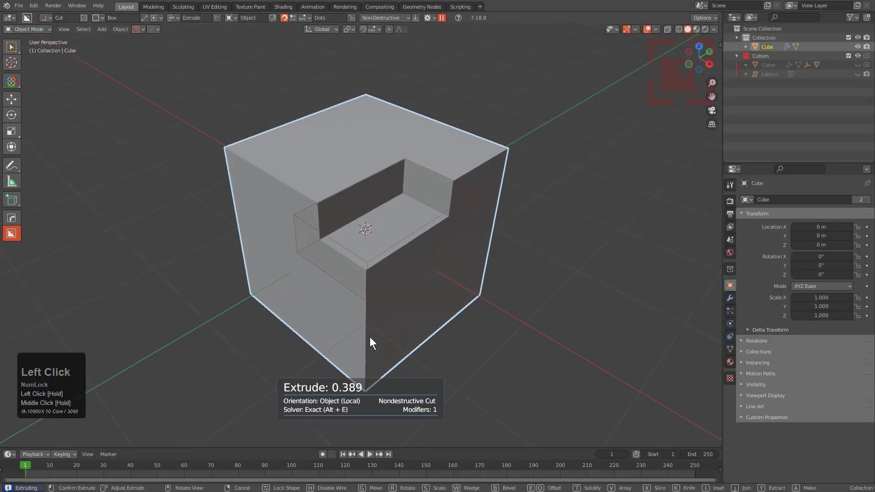
left_click(383, 371)
mouse_move(445, 221)
left_mouse_down()
mouse_move(391, 340)
mouse_move(272, 224)
left_mouse_up()
key("h")
left_click(263, 214)
Cut two smaller box recesses into the cube's top face, the second about 0.27 by 0.29 and 0.70 deep
left_click_drag(368, 162, 353, 207)
left_click(357, 263)
left_click_drag(422, 154, 421, 171)
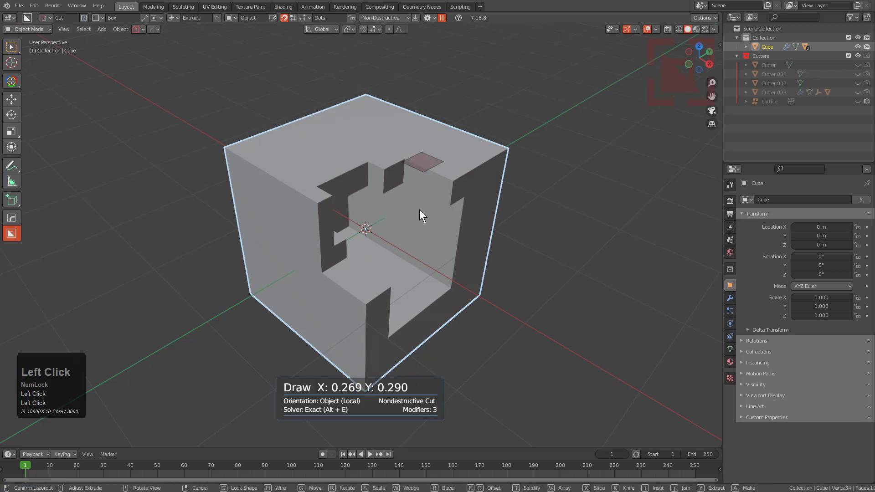
left_click(420, 216)
Step through the new cube's modifiers up to Boolean.002 with Modifier Scroll and close it
key("q")
mouse_move(432, 191)
mouse_move(399, 177)
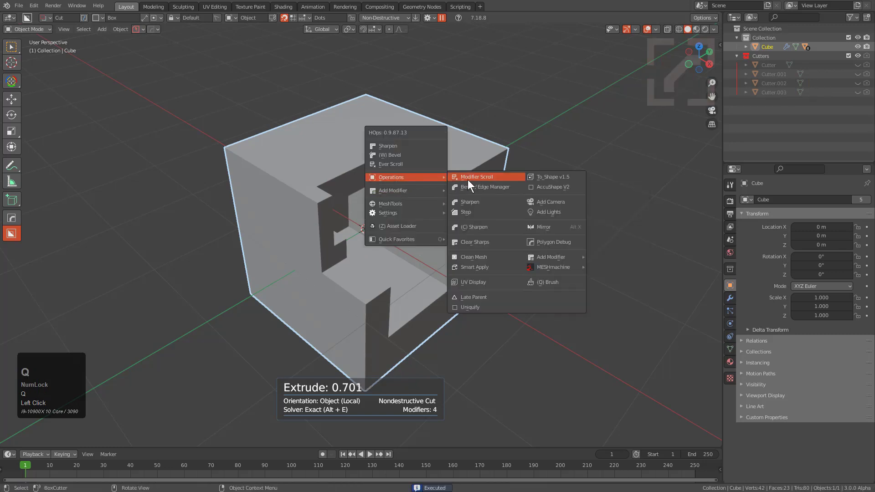
left_click(468, 180)
scroll(470, 180, "up", 1)
scroll(470, 180, "up", 2)
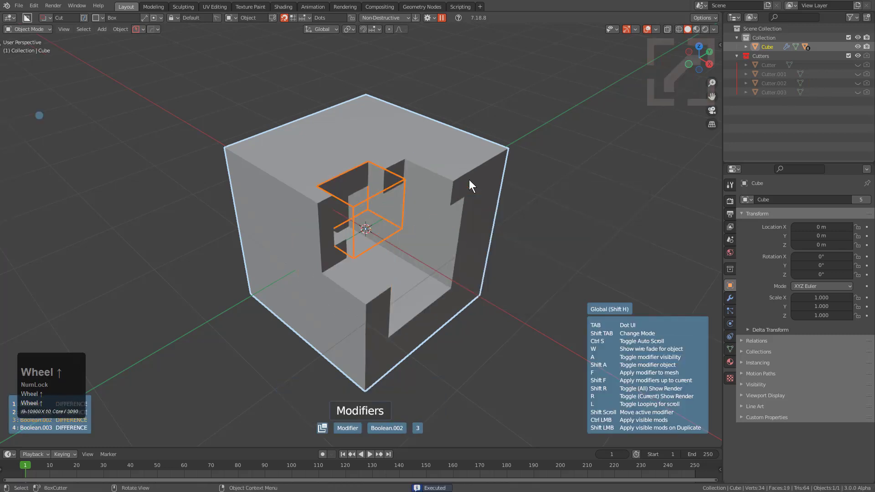
left_click(469, 181)
Run Ever Scroll on the cube in boolean mode and cycle back and forth through its four boolean cutters
key("q")
left_click(450, 169)
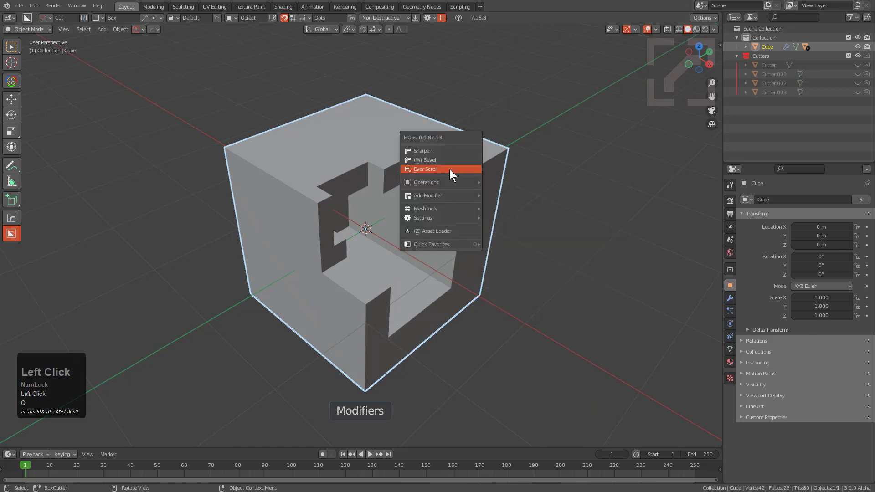
scroll(449, 169, "up", 2)
scroll(450, 170, "down", 3)
scroll(449, 170, "up", 3)
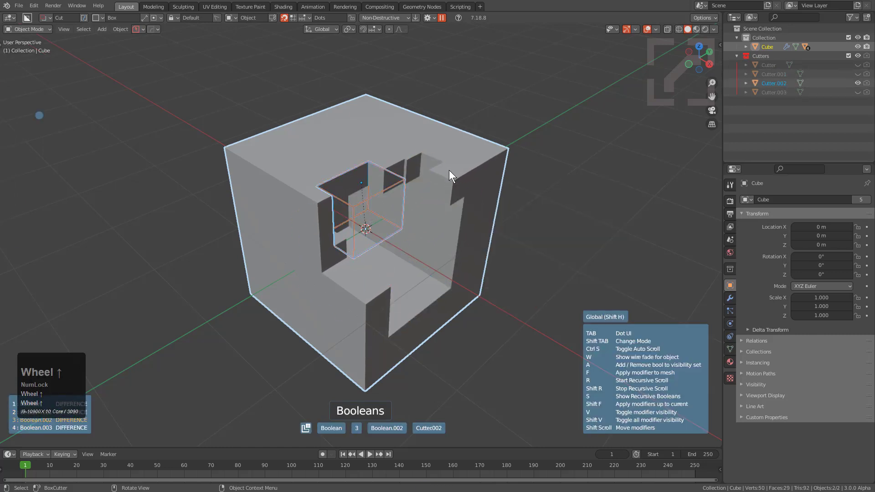
scroll(449, 171, "down", 4)
scroll(449, 172, "up", 4)
scroll(449, 172, "down", 1)
scroll(448, 172, "up", 2)
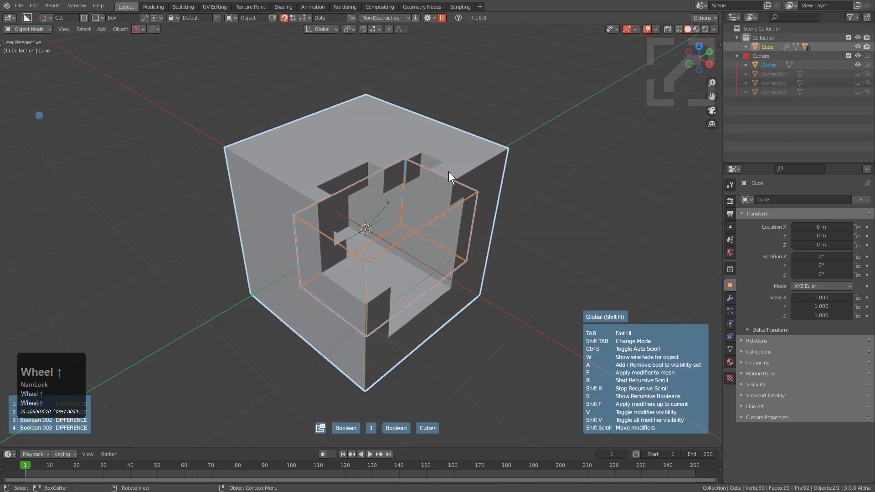
Switch Ever Scroll to modifier mode and advance to Boolean.003, and switch to children mode and advance to Cutter003
key("shift")
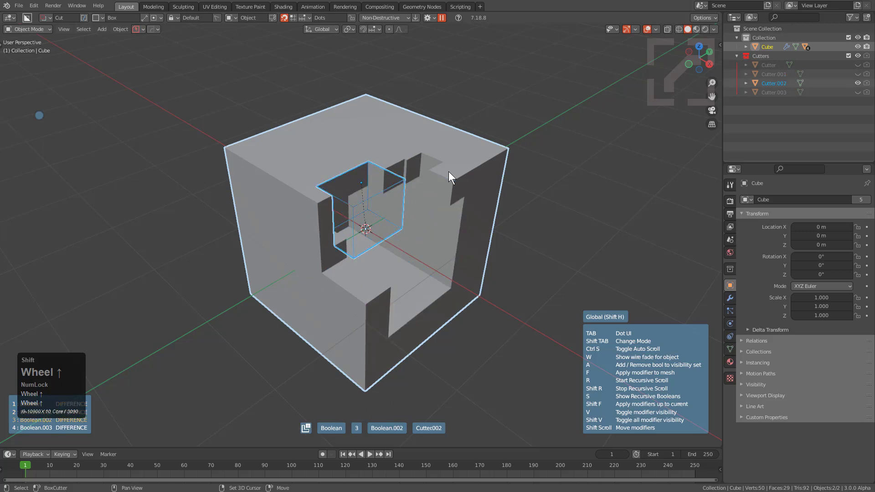
key("shift+Tab")
scroll(449, 172, "up", 4)
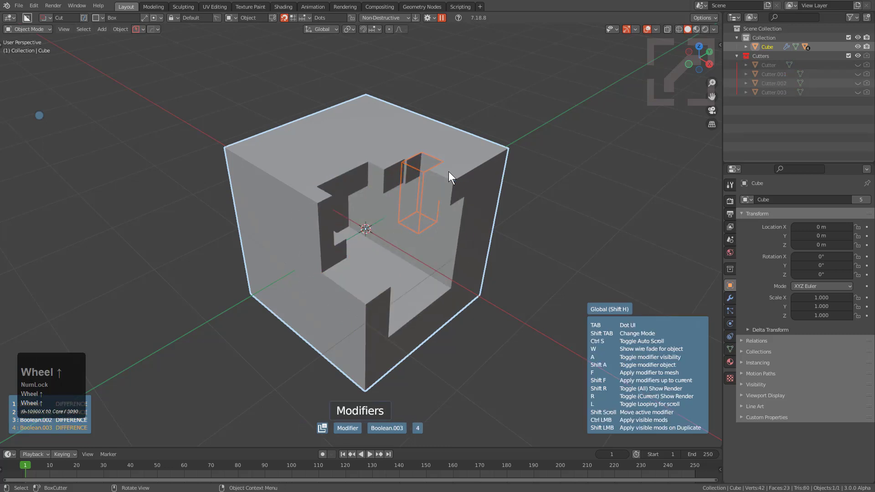
key("shift")
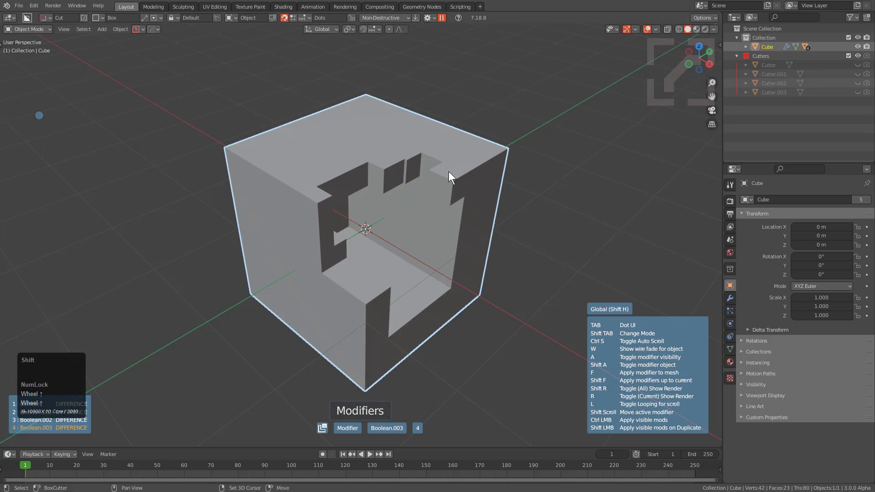
key("shift+Tab")
scroll(448, 172, "up", 3)
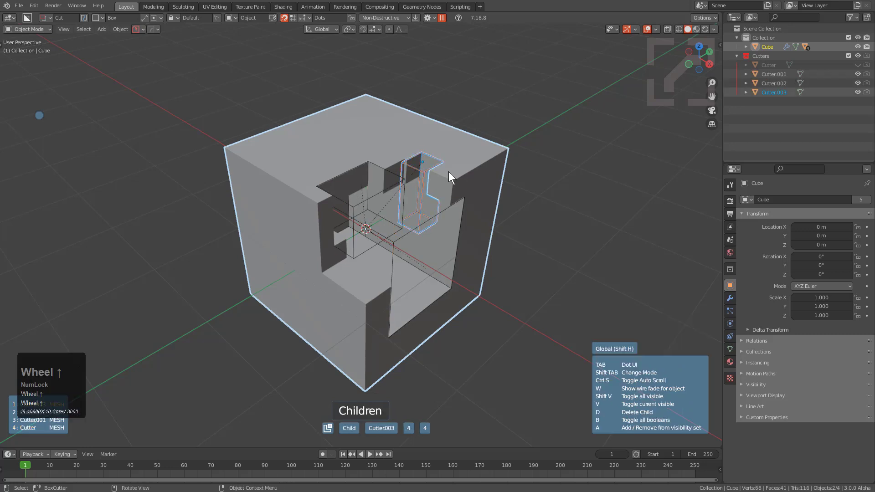
Return Ever Scroll to boolean mode, review the cutters and close it
key("shift+Tab")
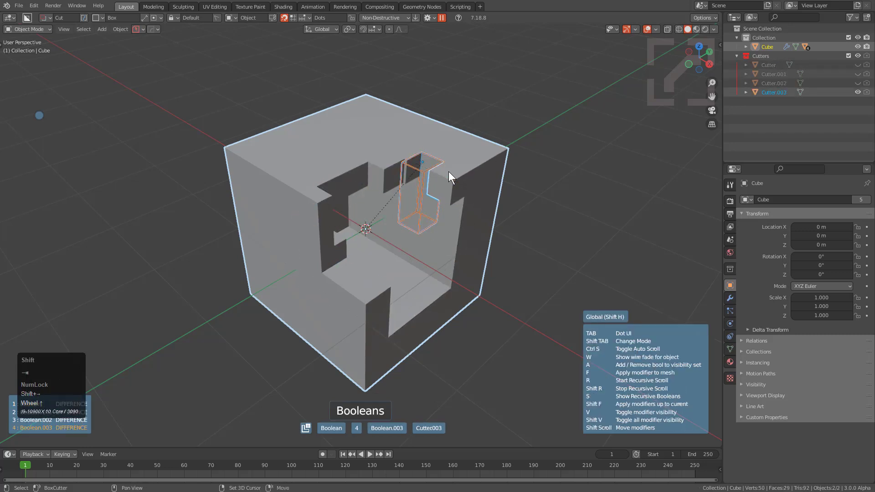
scroll(449, 172, "down", 3)
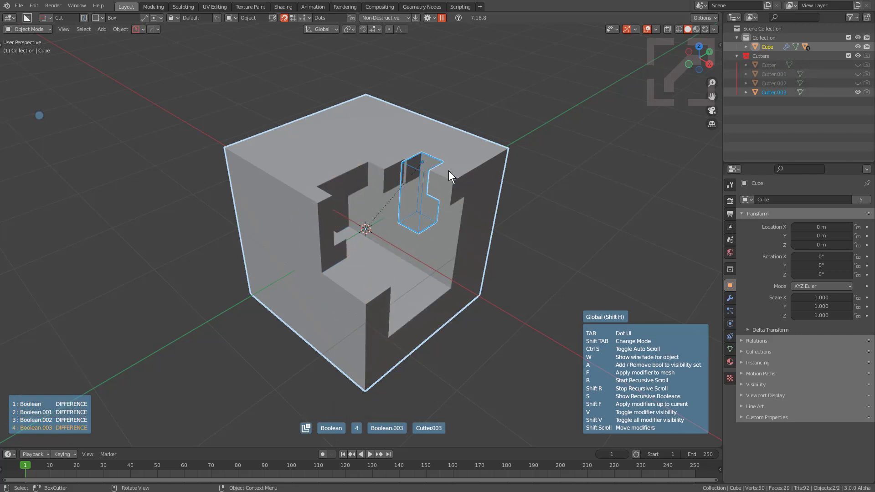
right_click(449, 170)
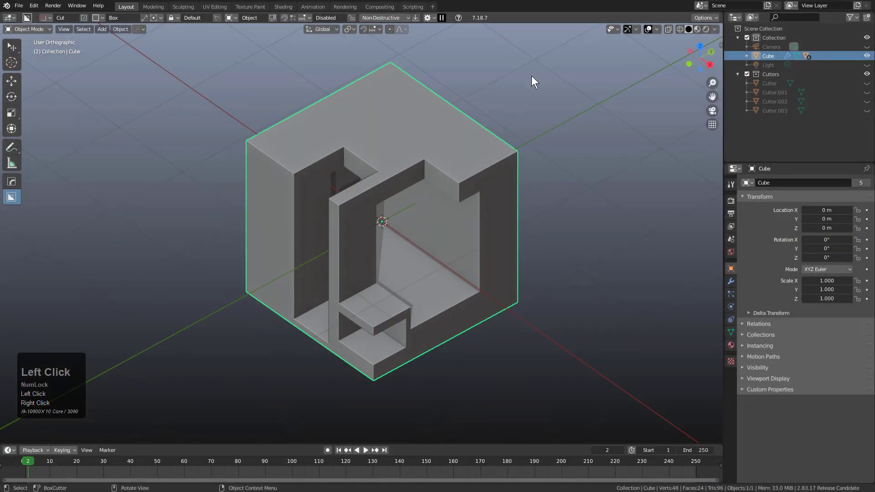
Run Ever Scroll on the other box-cut cube, advancing to Boolean.003 and stepping back to the unmodified mesh
middle_click_drag(419, 181, 414, 184)
key("q")
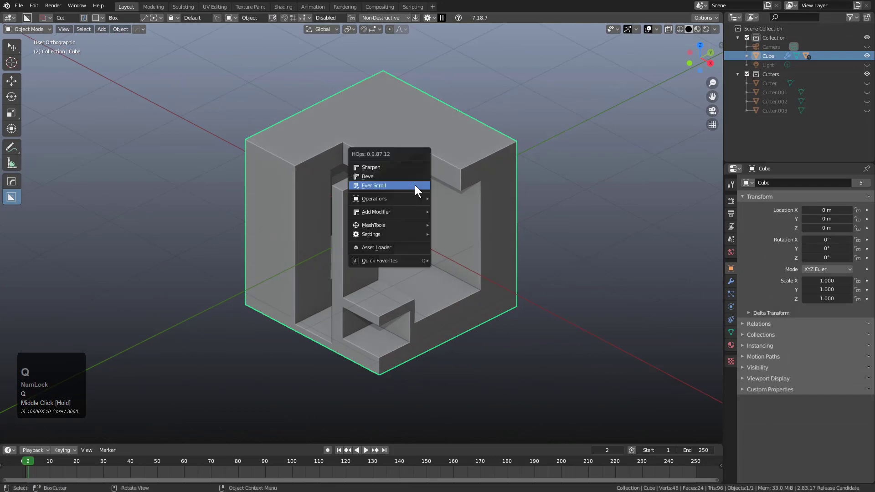
left_click(415, 185)
scroll(414, 185, "up", 9)
scroll(414, 185, "up", 12)
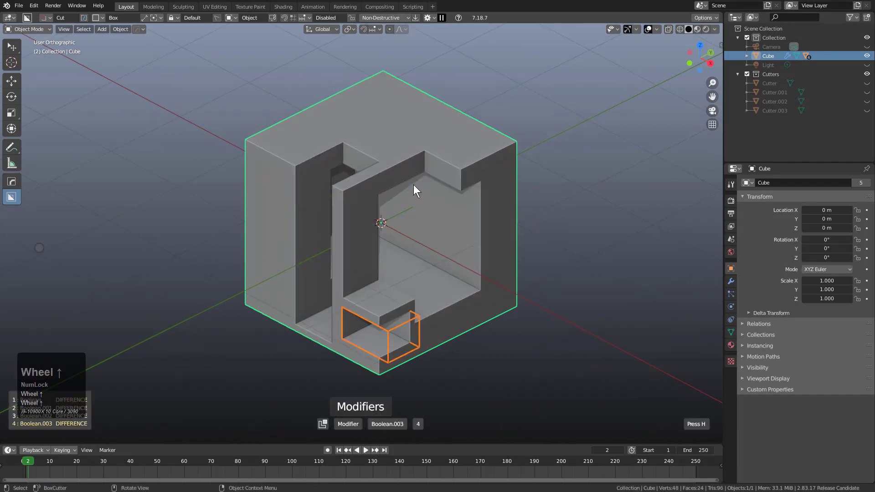
scroll(414, 186, "down", 3)
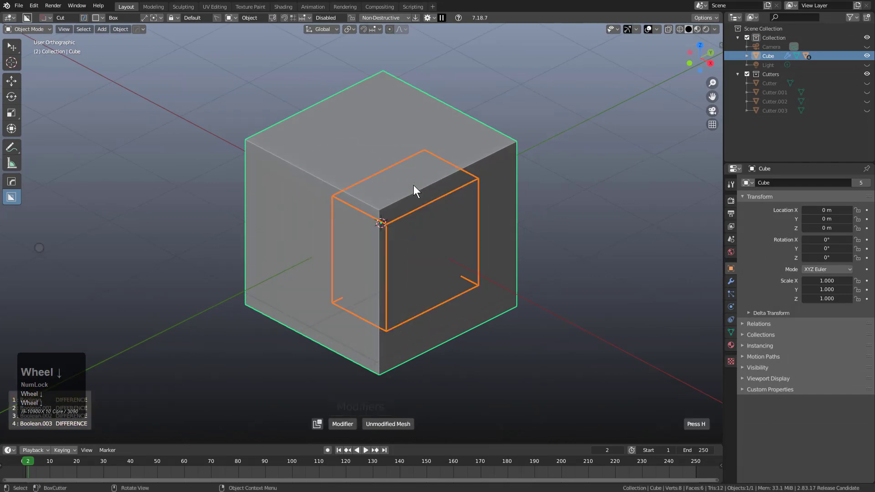
Scroll repeatedly back and forth through the cube's four boolean modifiers, finish on Boolean.003 and close Ever Scroll
scroll(414, 186, "up", 5)
scroll(414, 185, "down", 1)
scroll(413, 185, "up", 1)
scroll(414, 185, "down", 1)
scroll(413, 185, "up", 1)
scroll(414, 186, "down", 4)
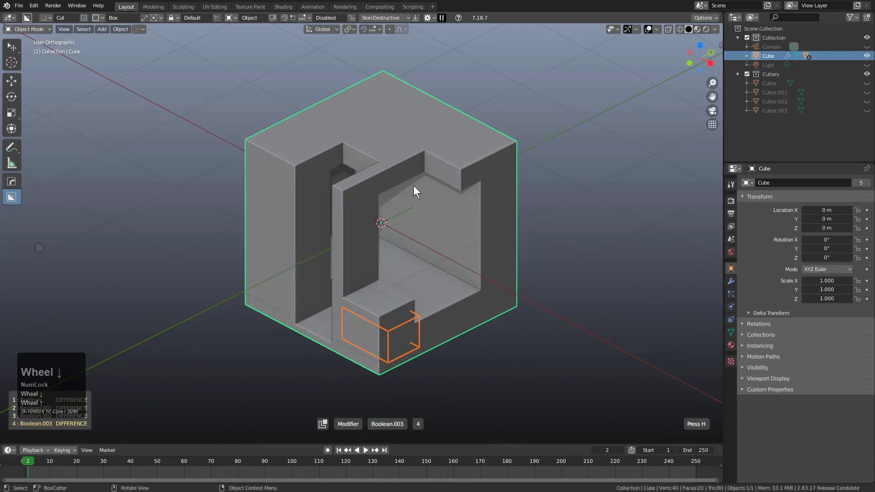
scroll(413, 185, "up", 5)
scroll(414, 186, "up", 4)
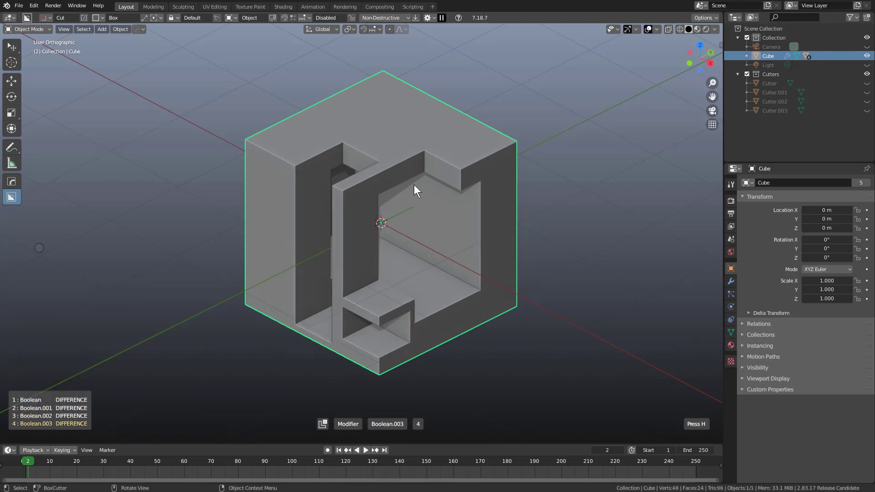
scroll(414, 184, "up", 2)
scroll(412, 182, "down", 1)
scroll(411, 182, "up", 1)
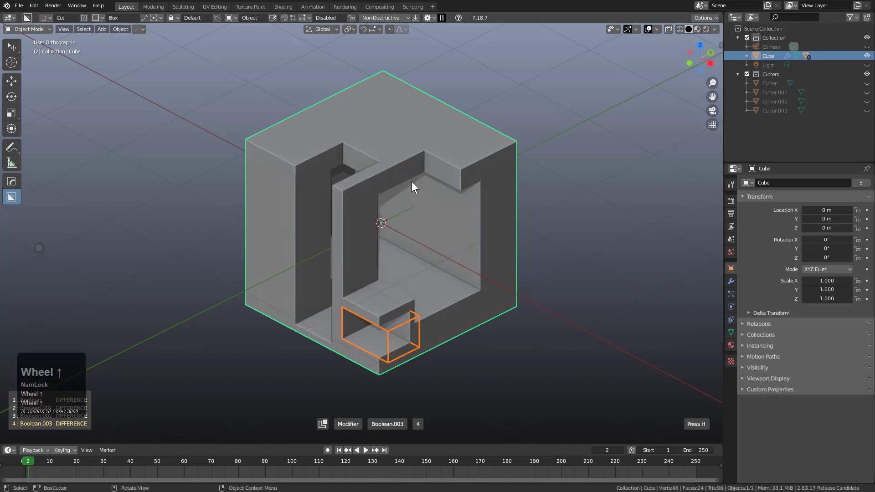
right_click(410, 183)
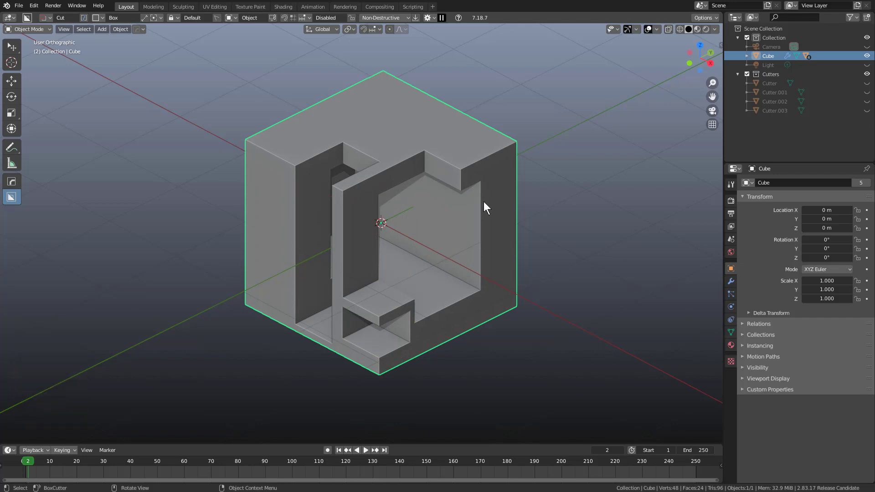
scroll(483, 202, "up", 2)
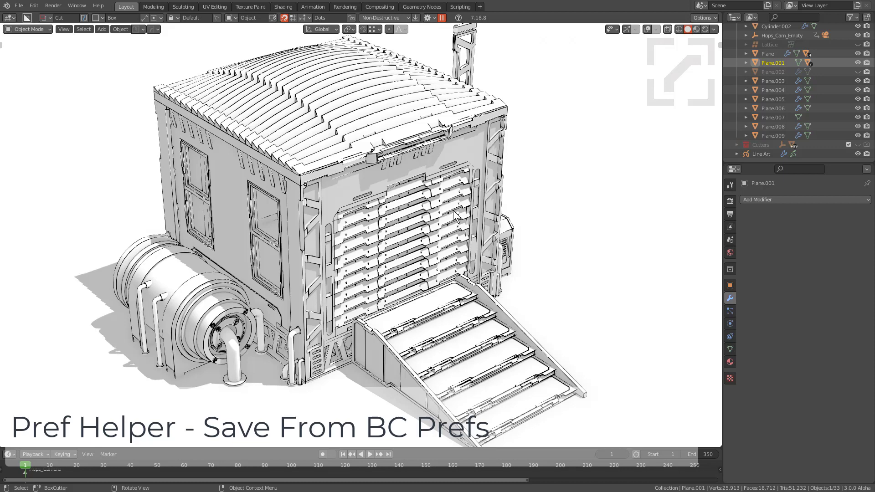
Look over the add-on list in the Blender Preferences and close the window
key("F4")
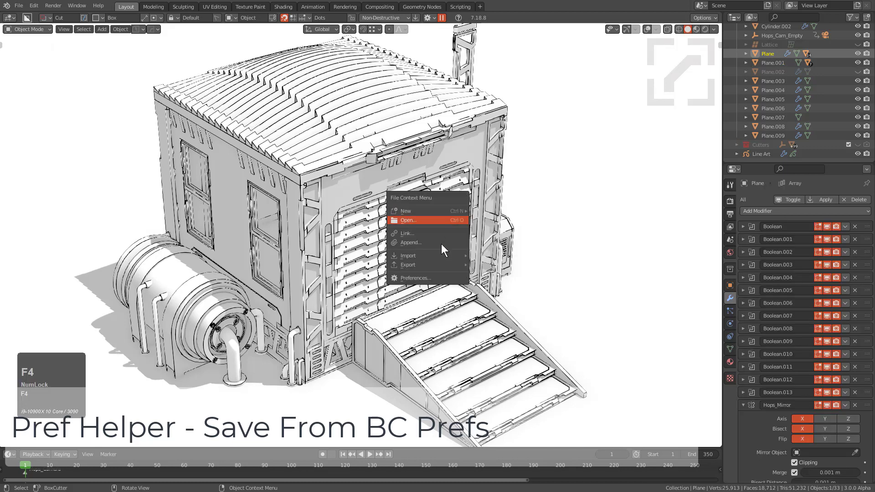
left_click(429, 279)
left_click(314, 246)
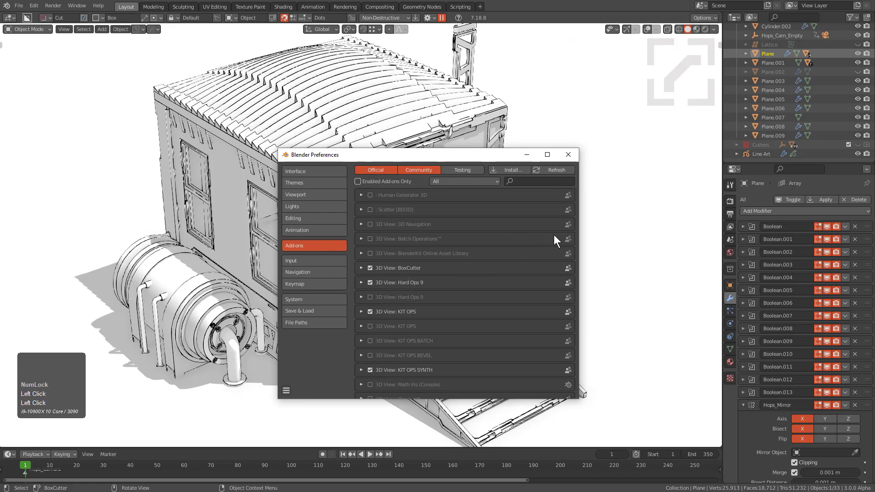
left_click(569, 156)
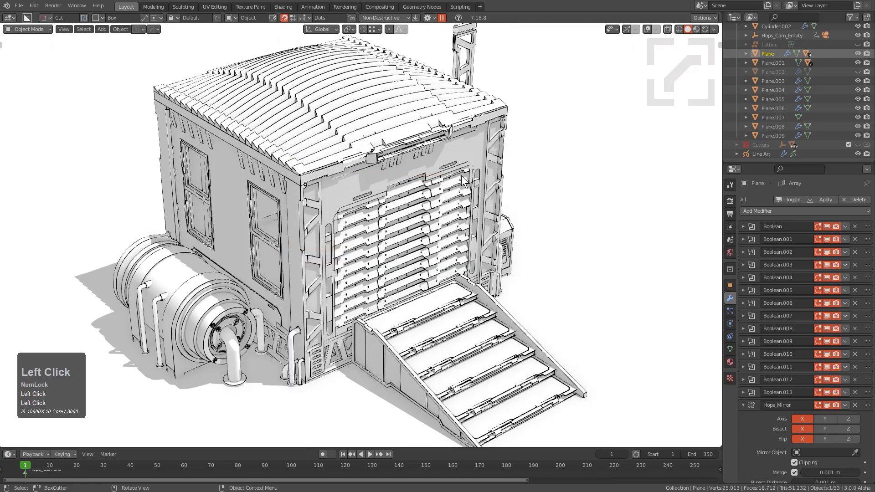
Bring up the HardOps Keymap/Prefs popup, move it over the upper part of the model and dismiss it
key("q")
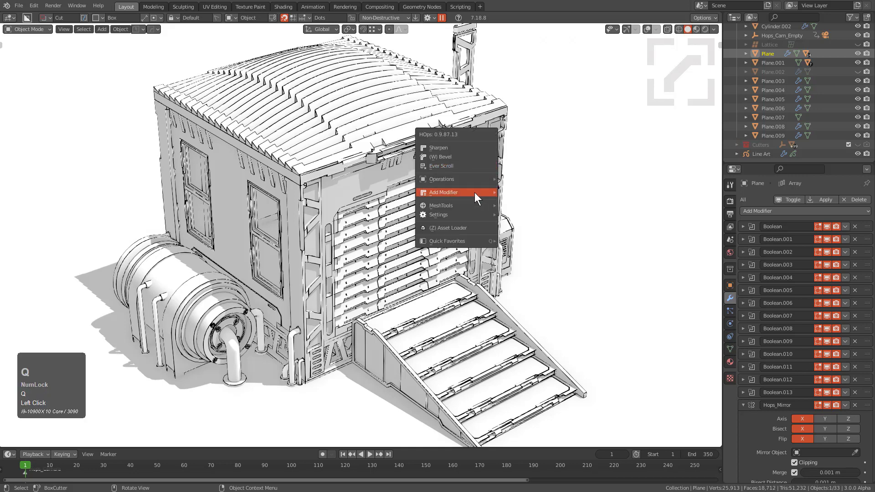
mouse_move(468, 217)
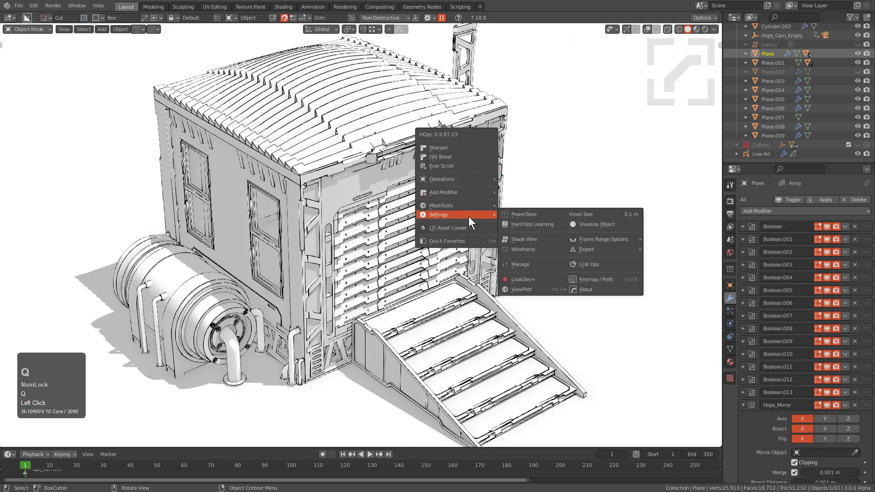
left_click(585, 280)
left_click_drag(580, 281, 492, 121)
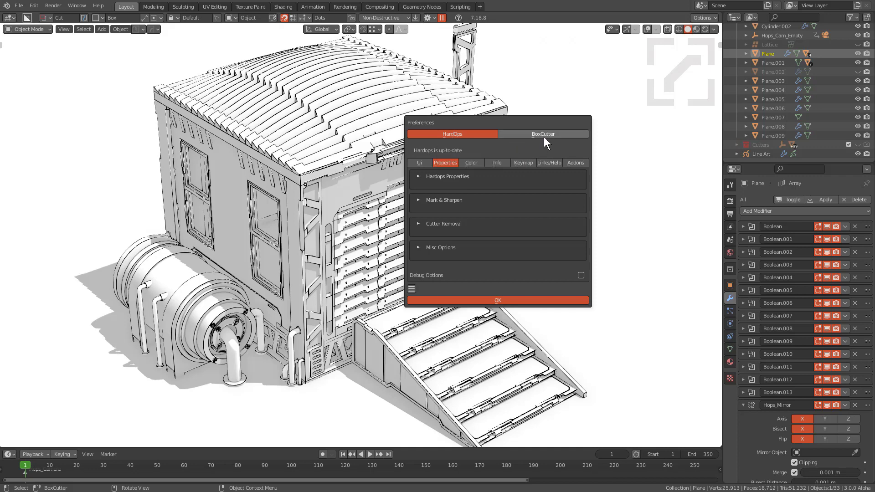
right_click(407, 147)
Bring up the Keymap/Prefs popup from the HardOps settings two more times, dismissing it each time
key("q")
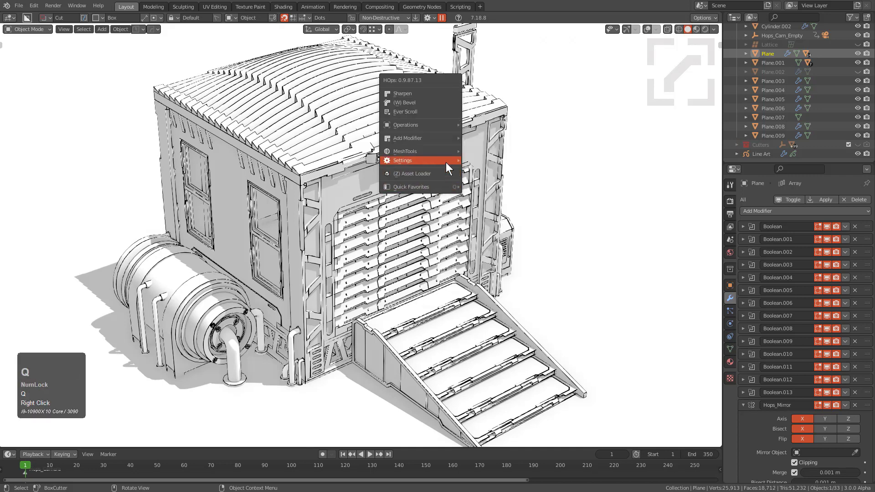
mouse_move(446, 162)
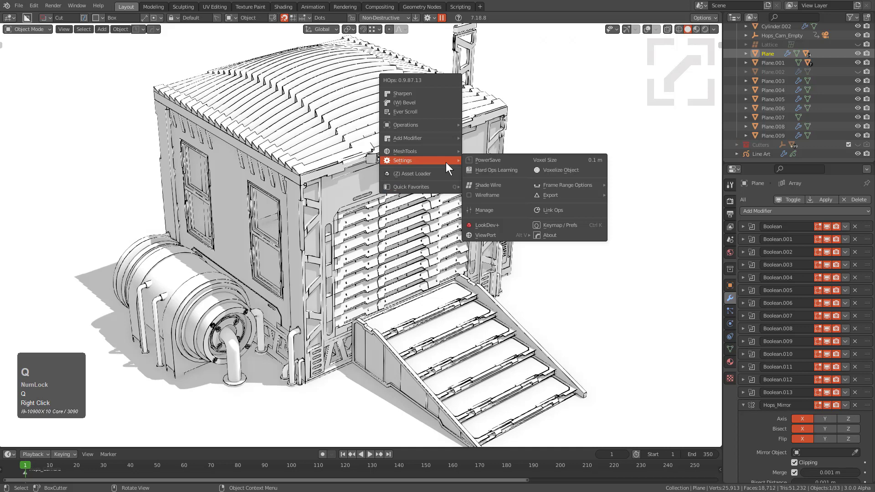
left_click(555, 225)
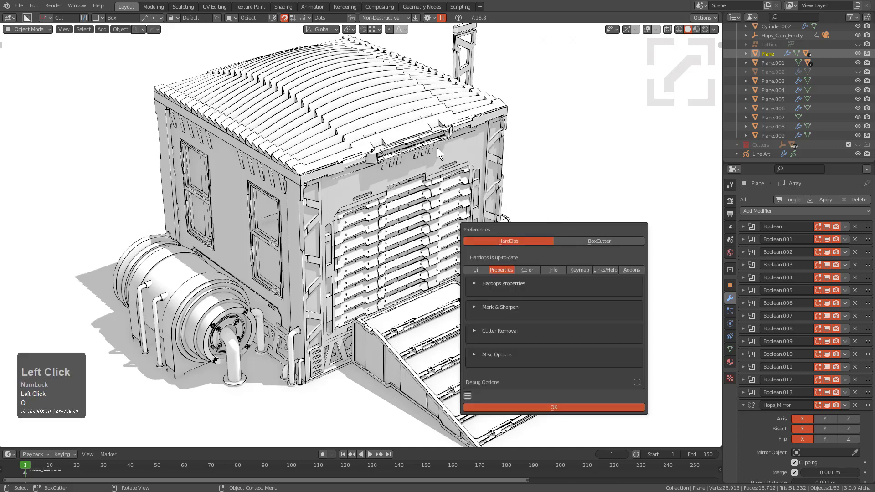
key("q")
mouse_move(413, 147)
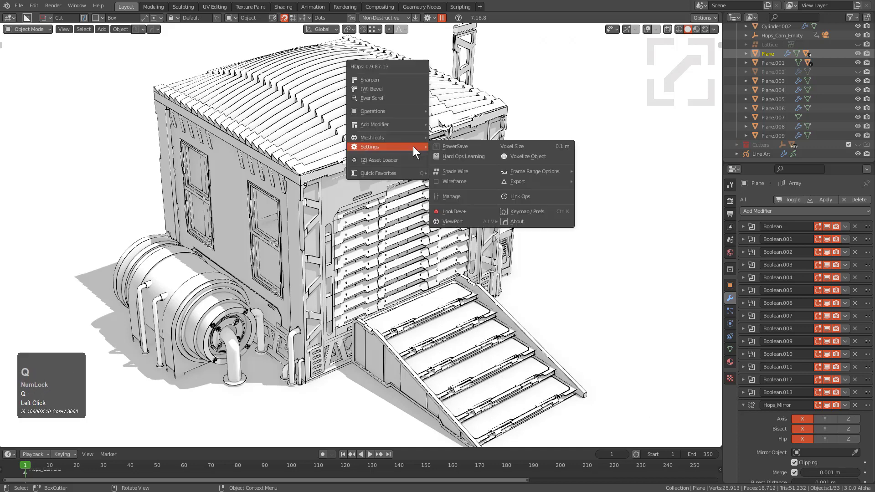
left_click(563, 213)
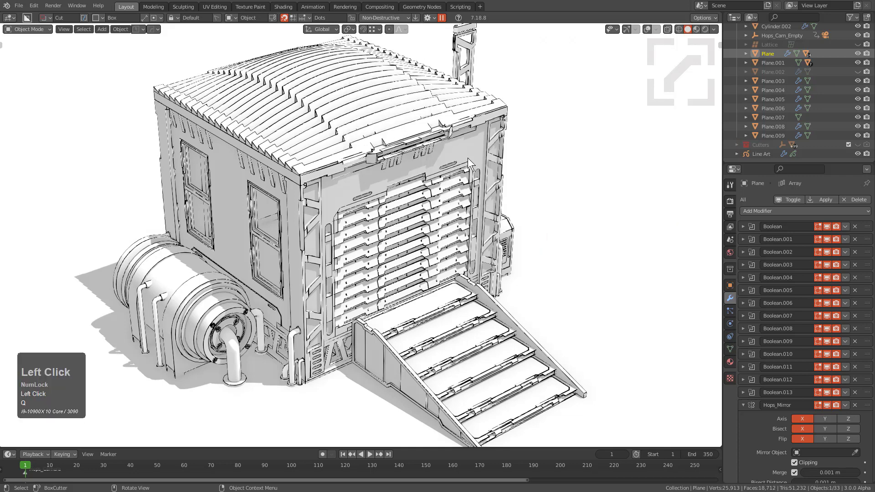
Reopen the preferences popup, expand the Operator UI options in the HardOps UI preferences, inspect Extra Drawing Time and dismiss the popup
key("ctrl+k")
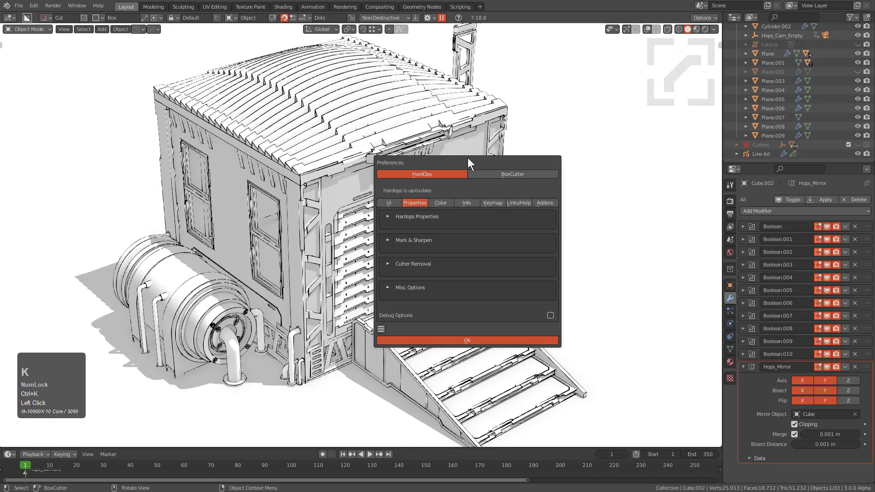
left_click(390, 203)
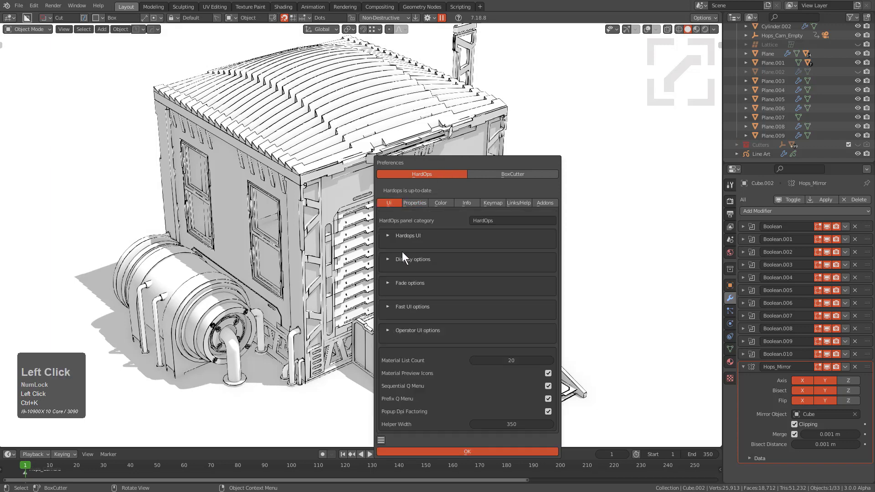
left_click(390, 326)
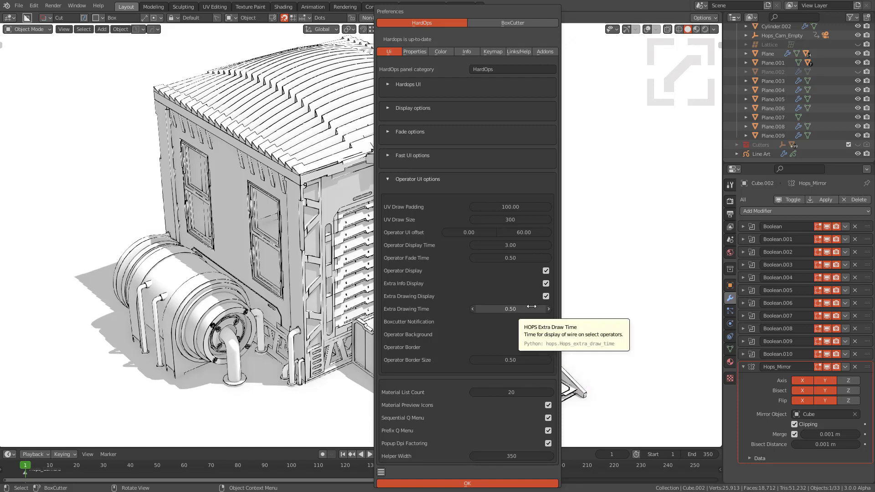
left_click(613, 185)
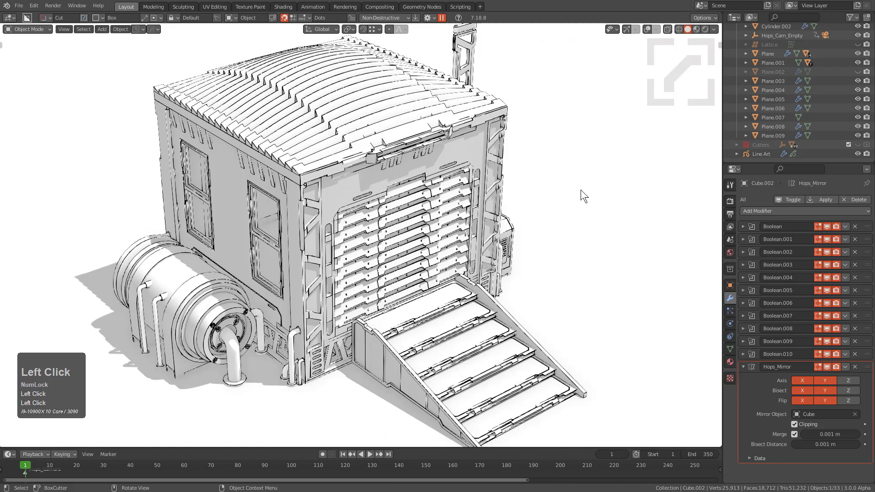
Reopen the preferences popup and switch it from HardOps to the BoxCutter preferences
key("ctrl+k")
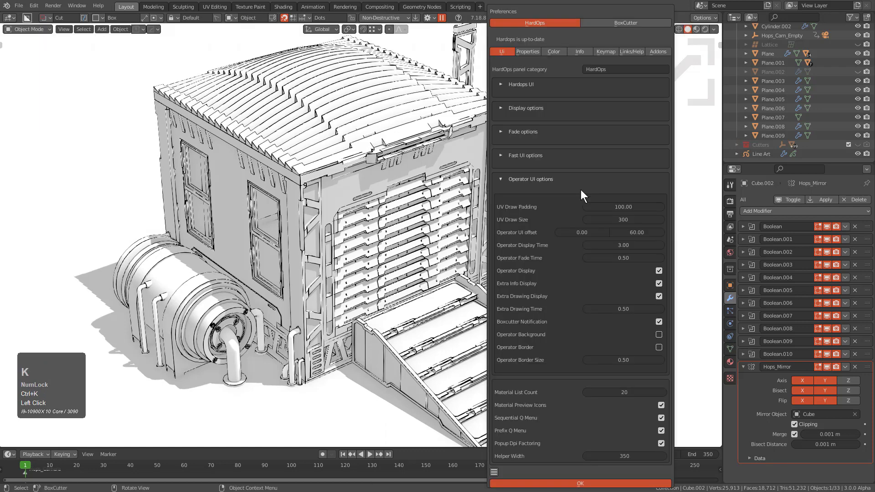
left_click(590, 23)
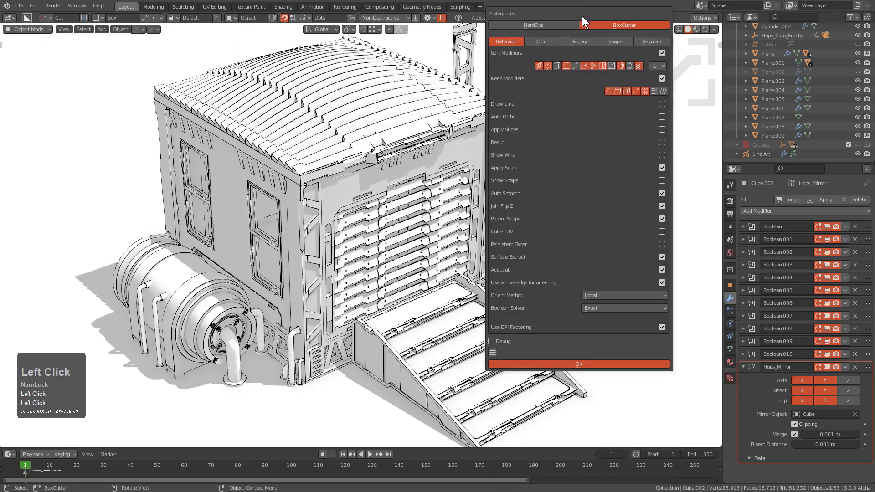
Move the preferences popup lower and open the save options in both the HardOps and the BoxCutter preferences
left_click_drag(582, 16, 559, 51)
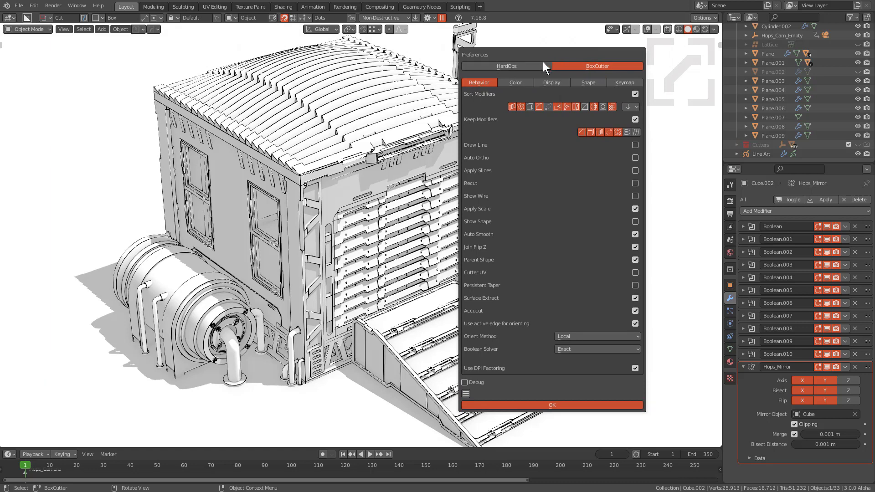
left_click(543, 62)
left_click(472, 179)
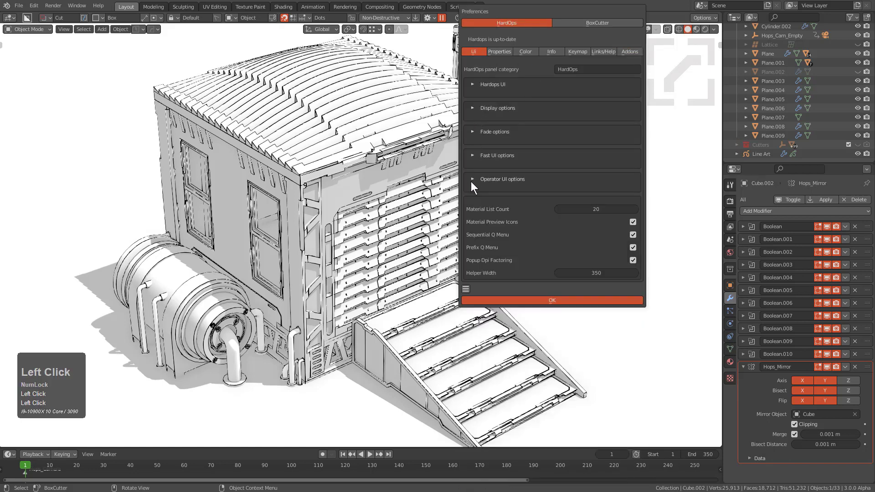
left_click(466, 290)
left_click(589, 22)
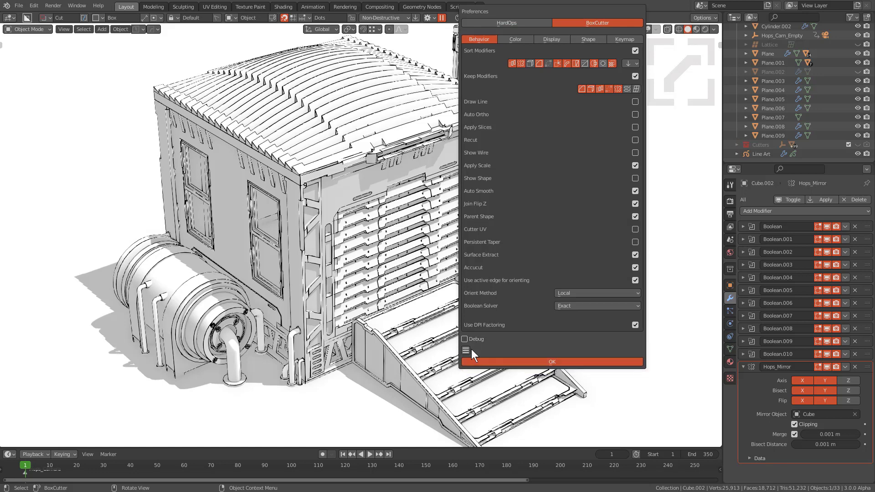
left_click(466, 350)
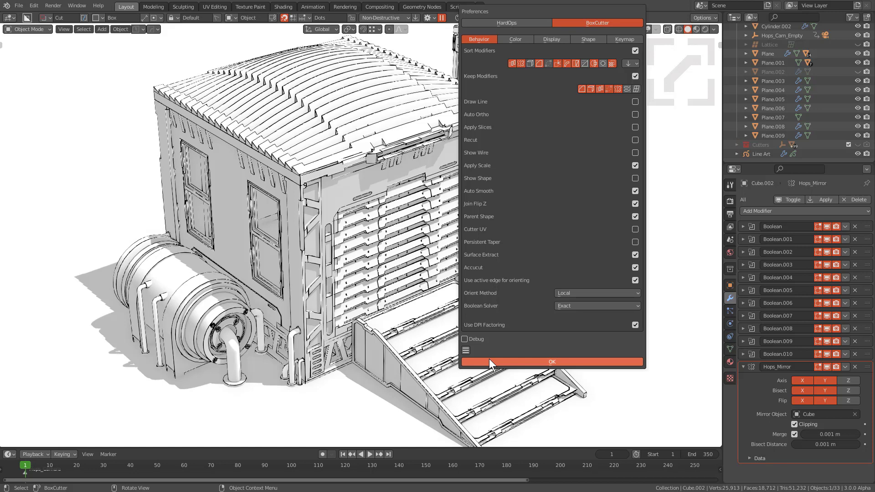
View the BoxCutter Shape and Display preferences and open the save options at the end of the Display settings
left_click(583, 41)
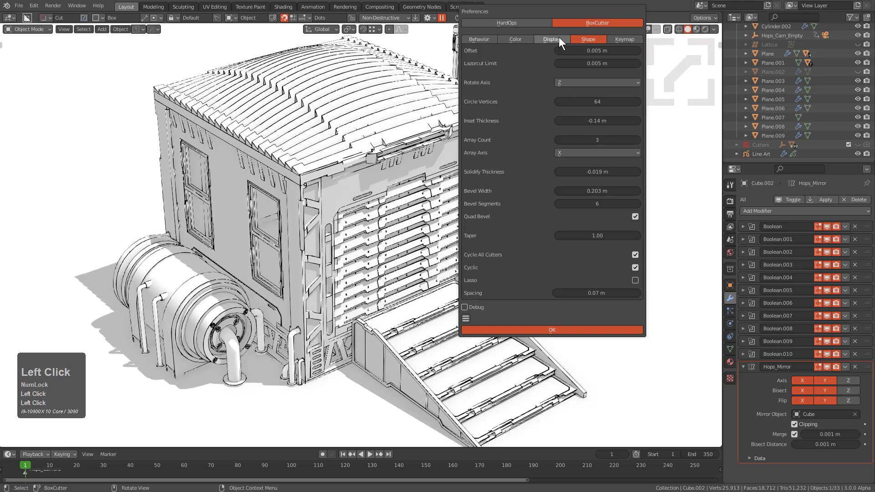
left_click(558, 37)
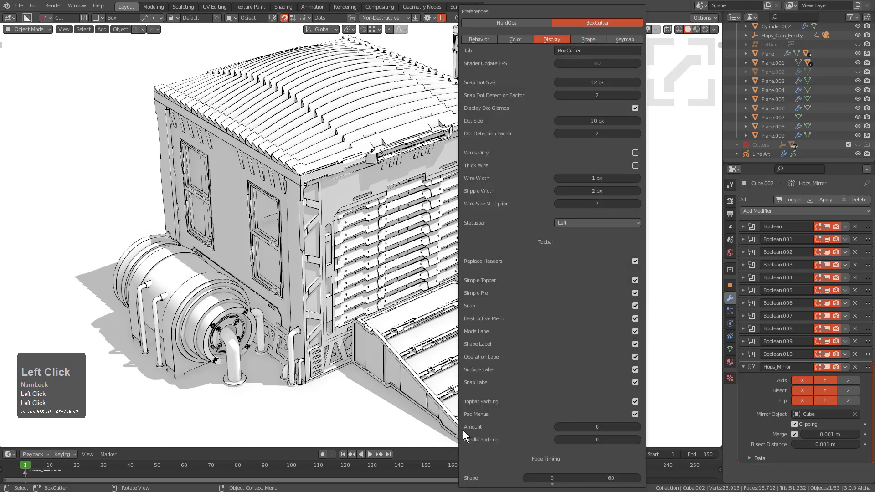
scroll(484, 465, "down", 3)
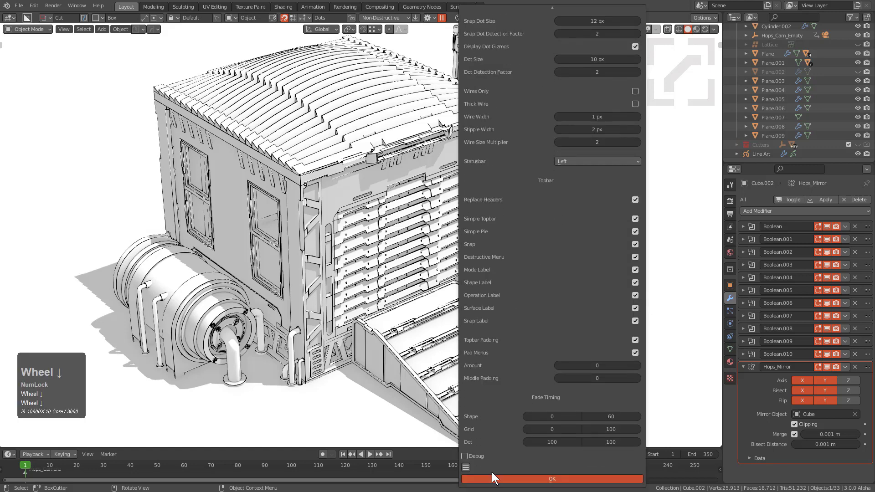
left_click(467, 469)
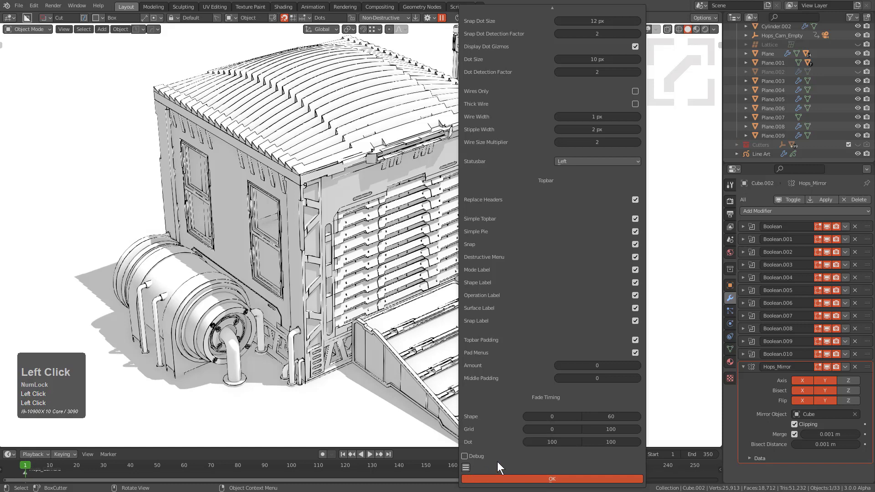
Return to the HardOps preferences, reposition the popup and save the preferences from its save options
scroll(542, 193, "up", 3)
double_click(517, 26)
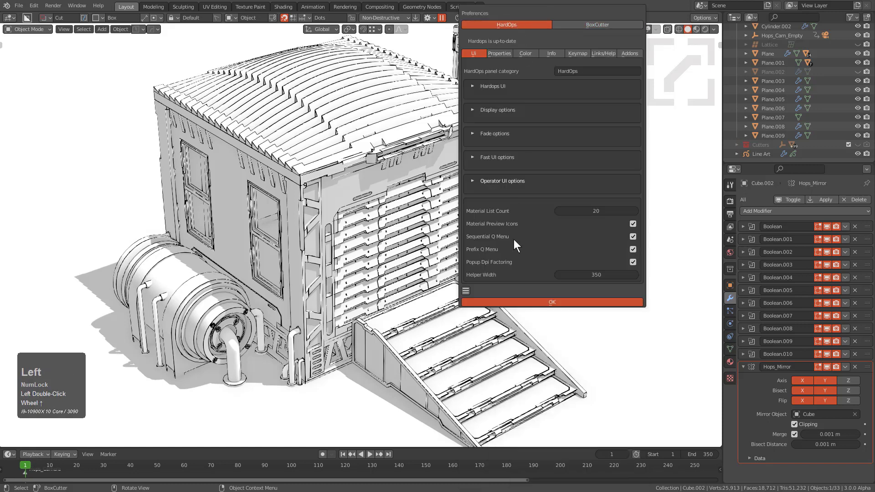
left_click(470, 292)
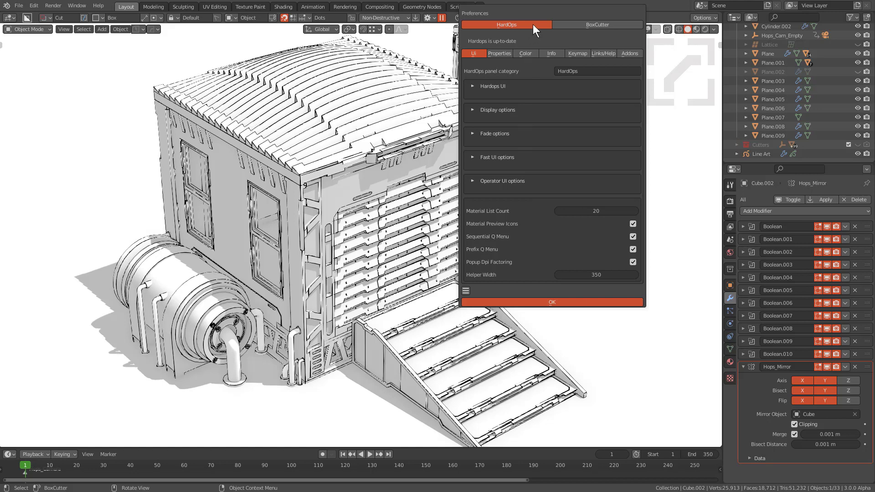
left_click_drag(569, 13, 559, 73)
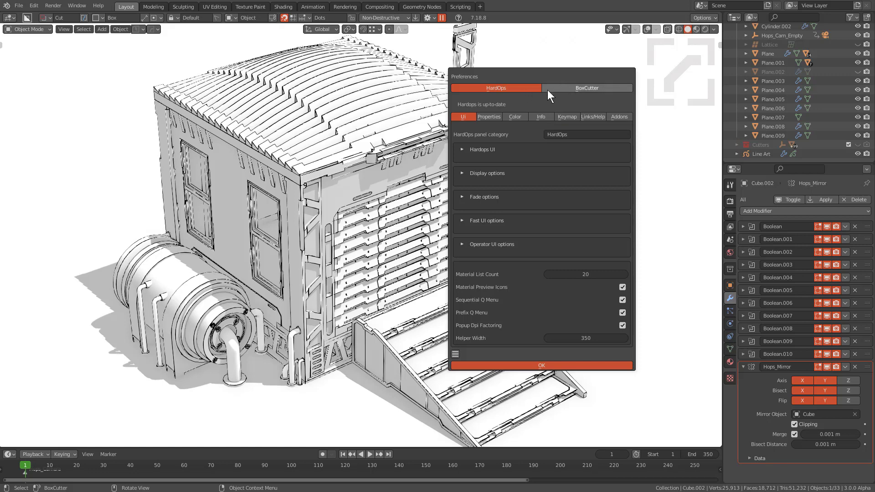
left_click(552, 89)
left_click(526, 27)
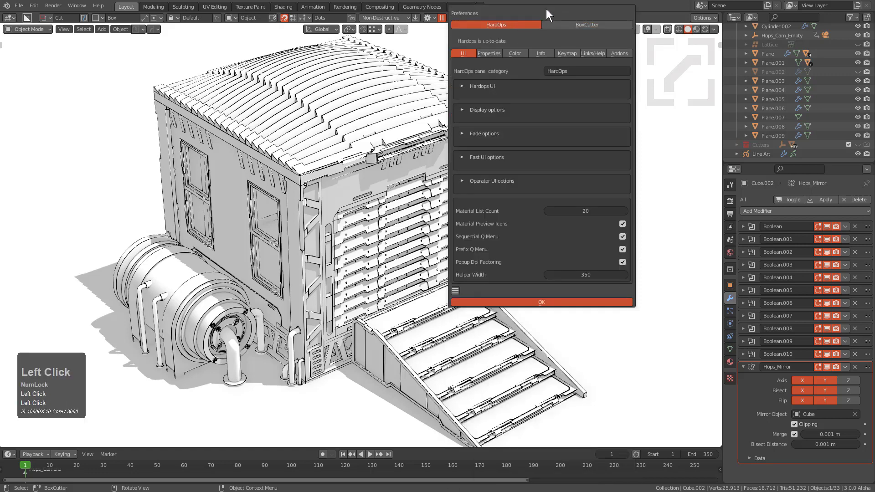
left_click_drag(457, 357, 487, 380)
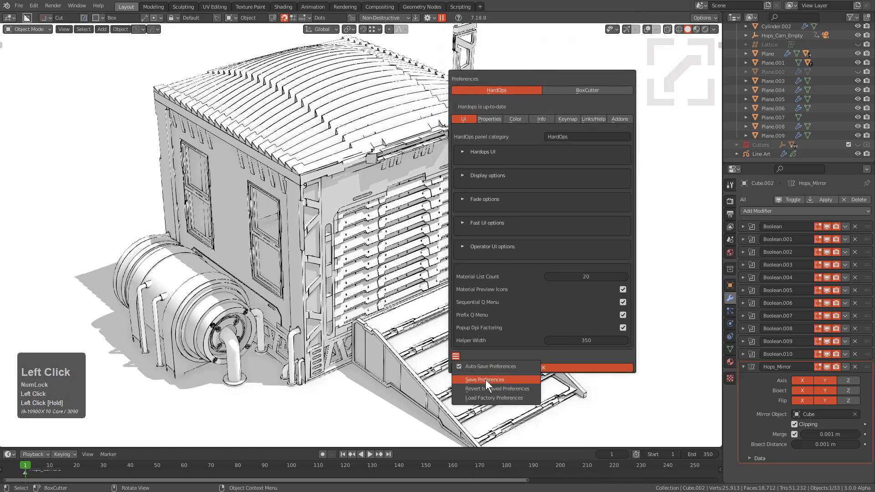
left_click(488, 381)
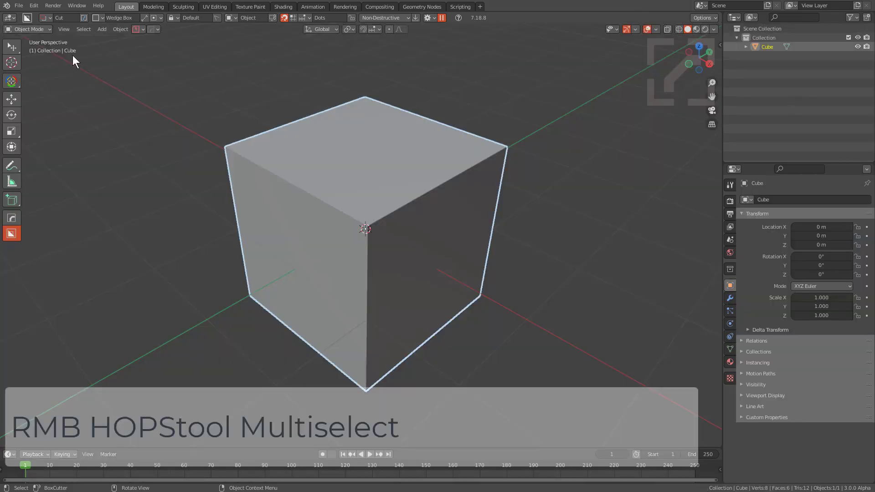
Load the factory settings to reset Blender to its default scene
left_click(21, 6)
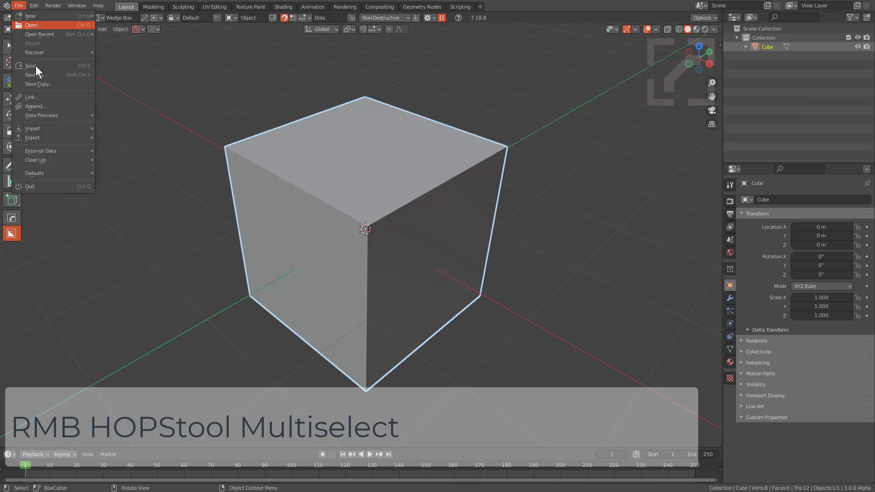
mouse_move(76, 173)
left_click(129, 185)
left_click(129, 185)
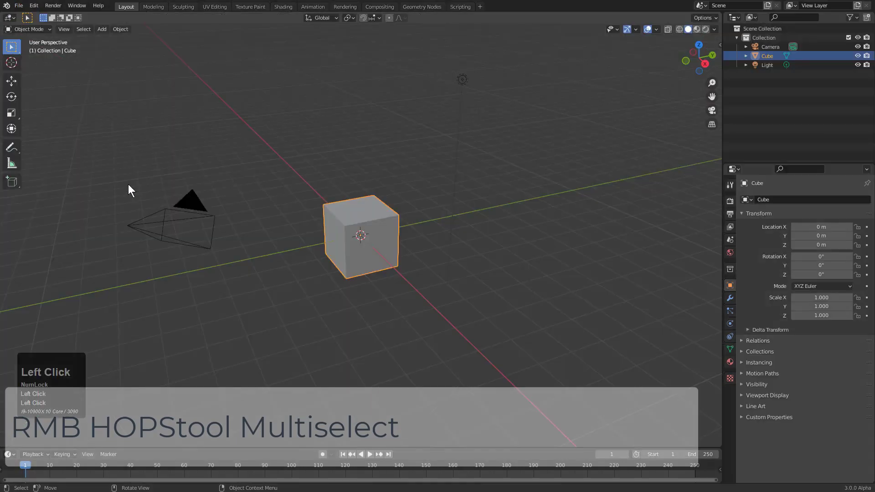
In the Keymap preferences, set Select with Mouse Button to Right and Spacebar Action to Search
left_click(33, 6)
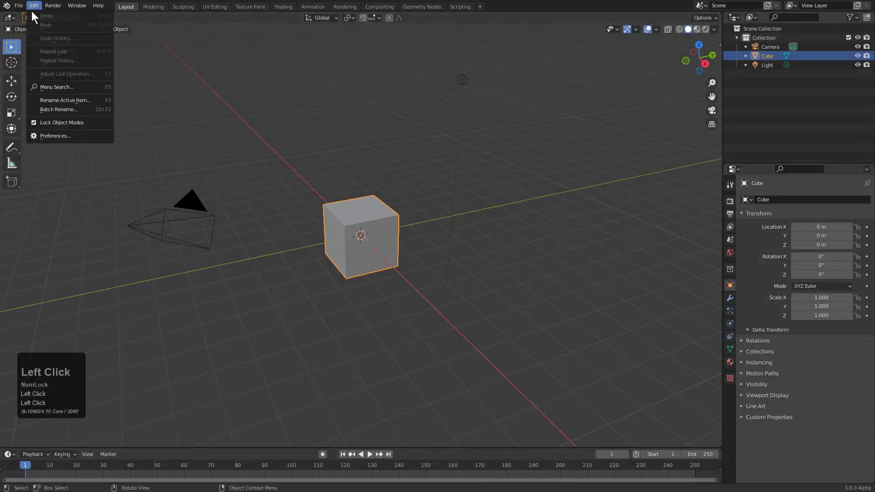
left_click(60, 133)
left_click_drag(92, 8, 229, 60)
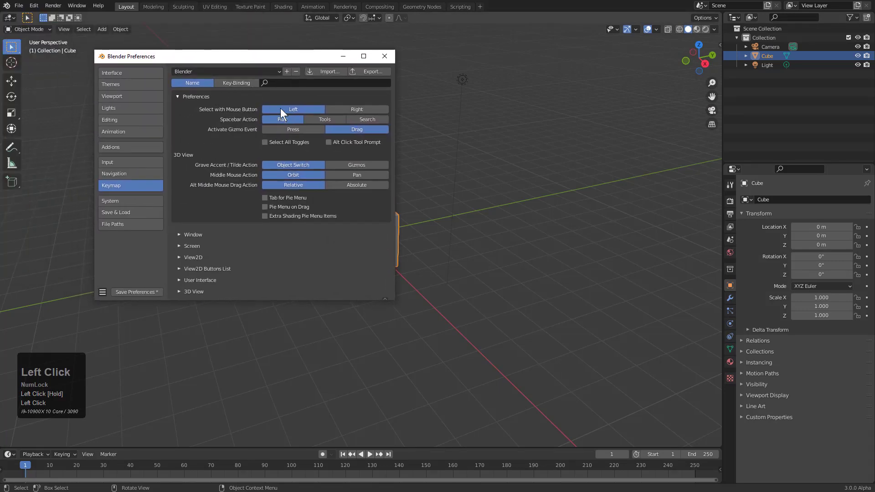
left_click(353, 110)
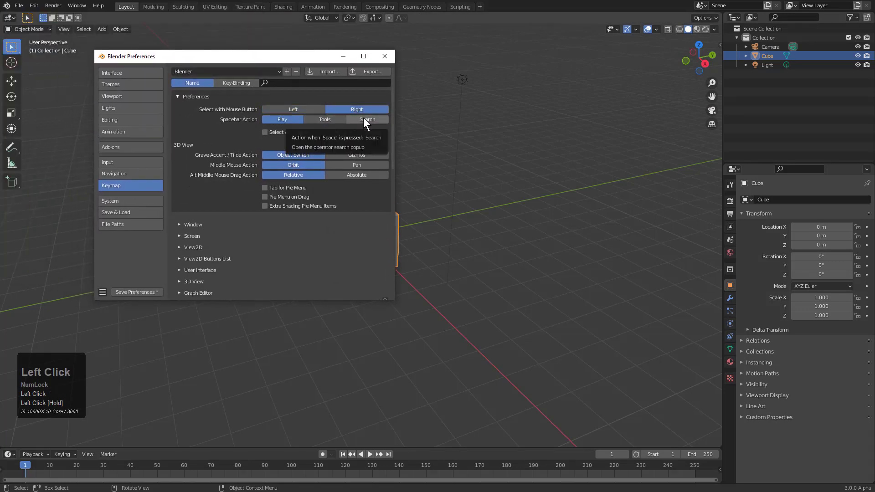
left_click(364, 120)
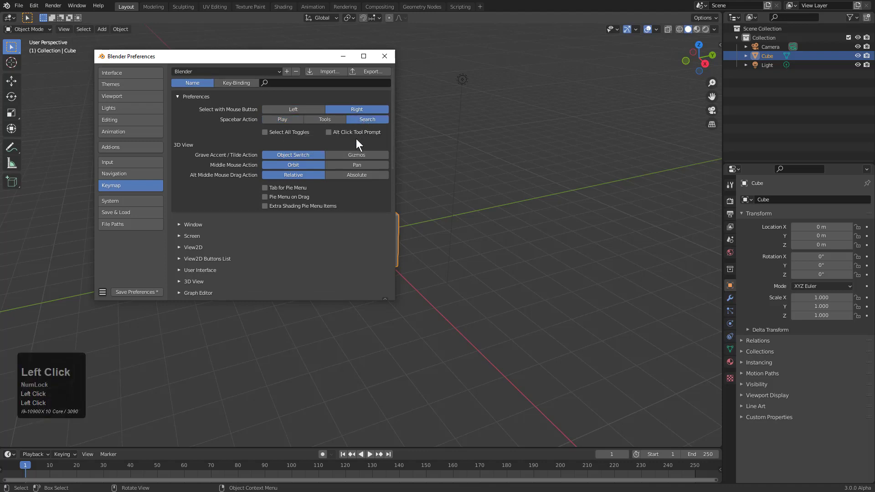
Enable the BoxCutter and Hard Ops 9 add-ons and set the Cycles render devices to CUDA
left_click(130, 148)
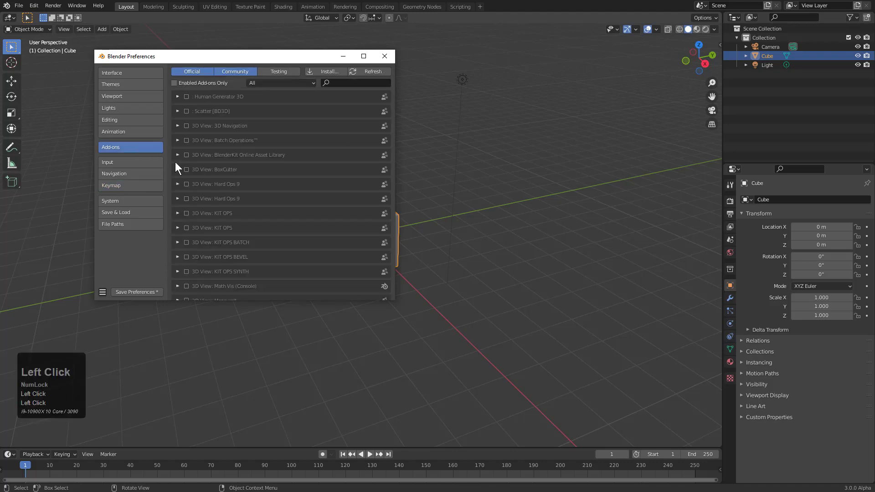
left_click(186, 170)
left_click(186, 184)
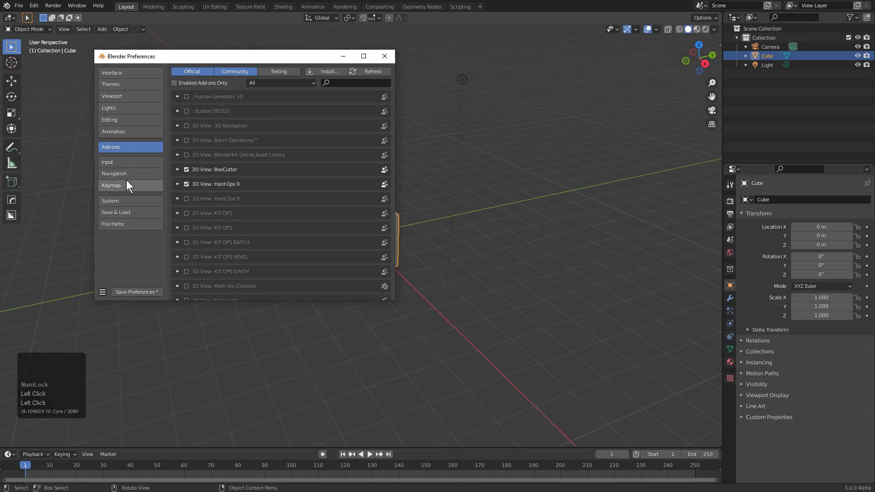
left_click(124, 201)
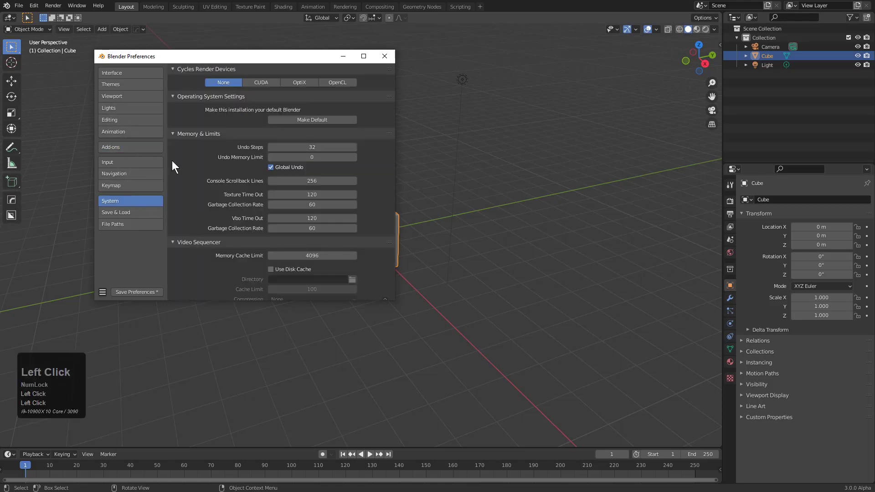
left_click(264, 84)
Check the File Paths, Save & Load, Input, Navigation and Keymap preferences, and close the preferences window
left_click(124, 224)
left_click(127, 214)
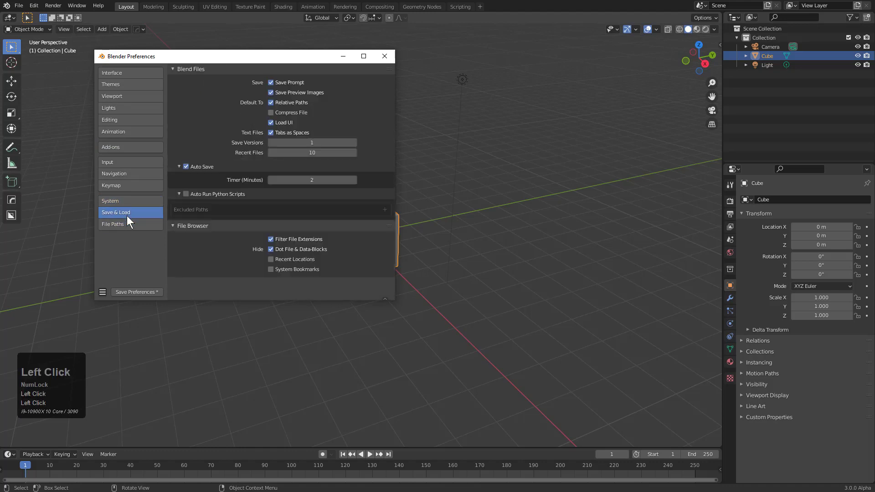
left_click(125, 164)
left_click(122, 172)
left_click(121, 185)
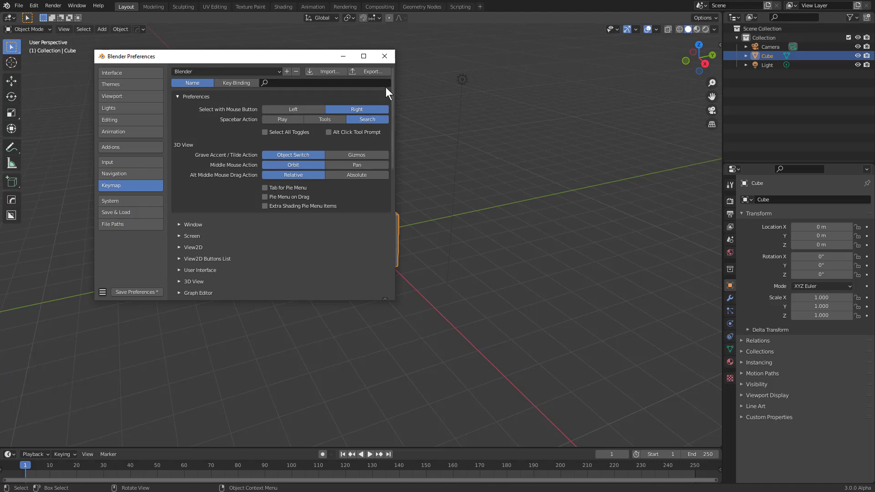
left_click(383, 55)
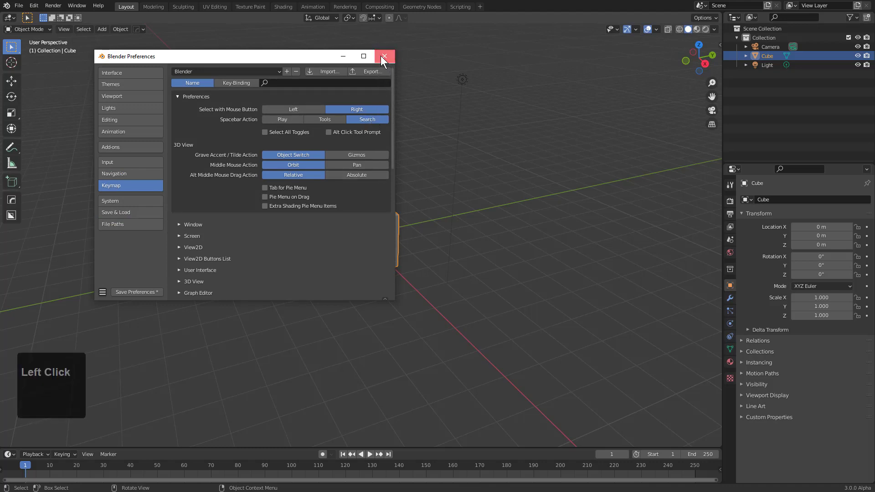
Duplicate the default cube five times and spread the copies around the original
middle_click_drag(404, 203, 410, 211)
scroll(410, 212, "up", 2)
scroll(405, 240, "up", 1, "shift")
key("shift+d")
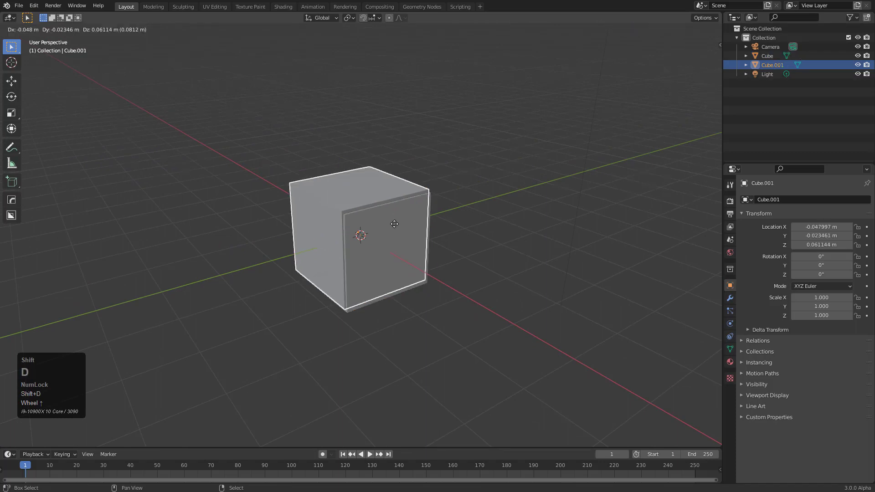
left_click(236, 178)
key("shift+d")
left_click(451, 142)
key("shift+d")
left_click(572, 190)
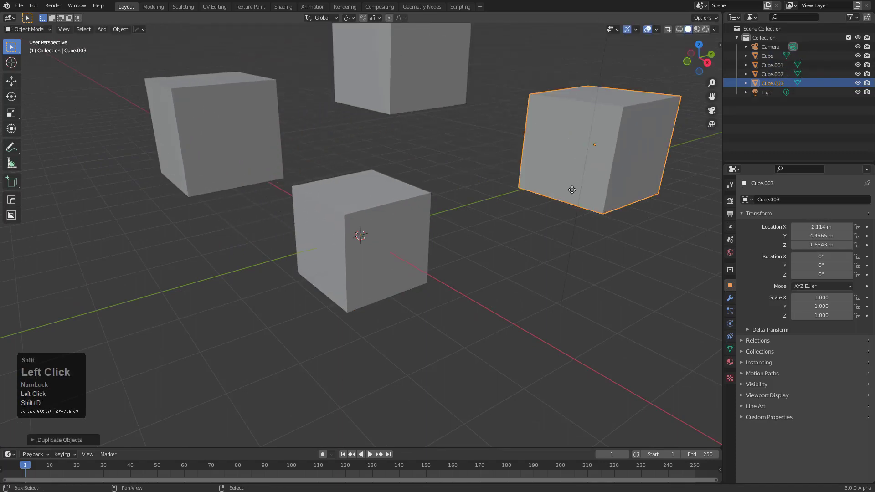
key("shift+d")
left_click(493, 336)
key("shift+d")
left_click(274, 360)
Activate the HardOps tool and frame all six cubes in the viewport
middle_click_drag(321, 258, 349, 290)
key("alt+w")
key("alt+w")
scroll(395, 264, "down", 2)
middle_click(382, 269)
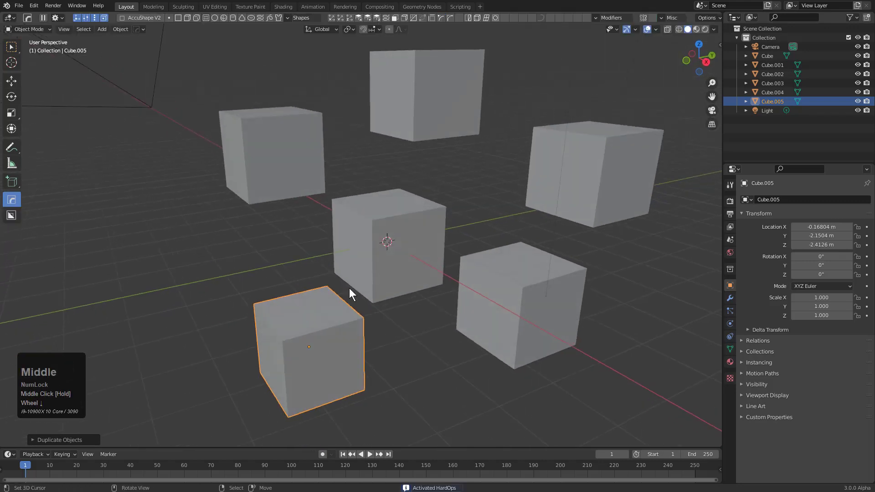
Select the central, back-left, upper and far-right cubes one at a time with the HardOps tool
right_click(370, 260)
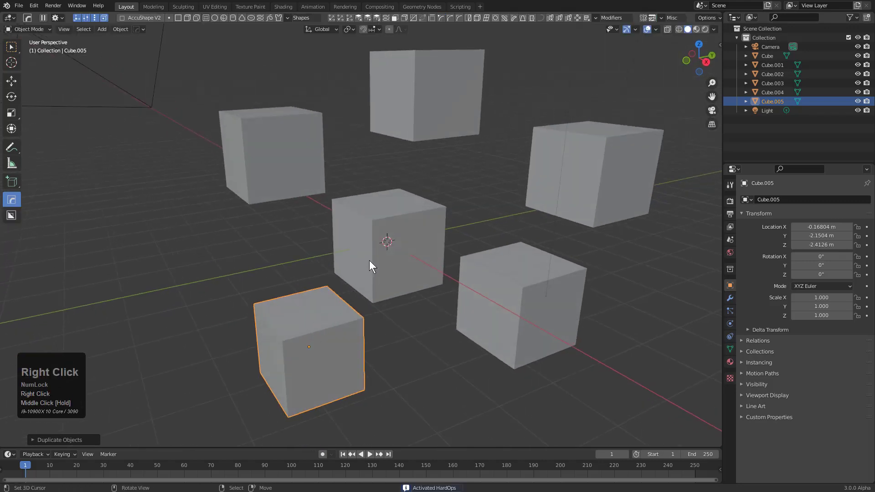
right_click(269, 150)
right_click(382, 95)
right_click(589, 147)
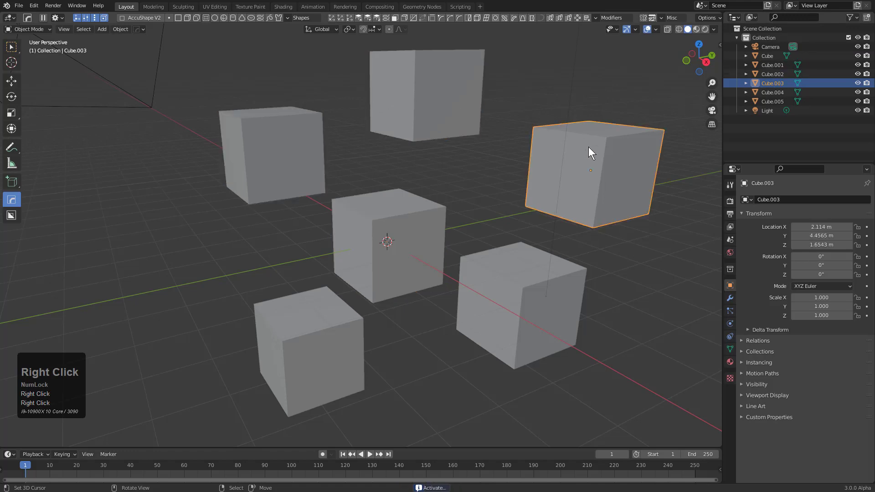
Select the front-right cube, extend the selection to the other five cubes, and remove the front-left cube from it
right_click(536, 293)
right_click(394, 232, "shift")
right_click(407, 116, "shift")
right_click(552, 169, "shift")
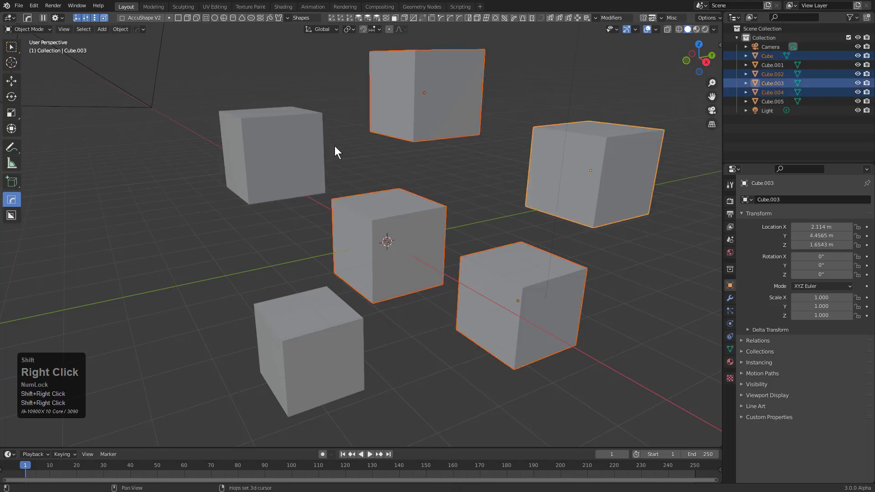
right_click(320, 173, "shift")
right_click(323, 313, "shift")
right_click(306, 306, "shift")
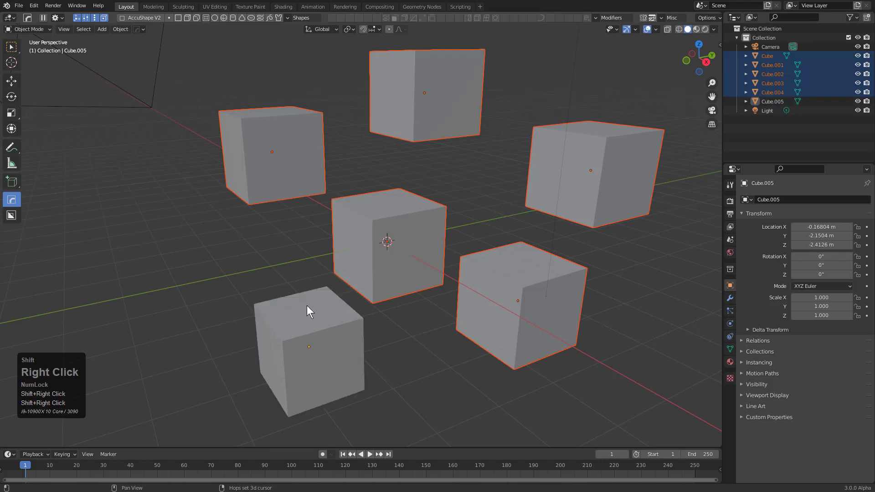
Make the back-left, central and front-right cubes active in turn while keeping the five-cube selection
right_click(298, 193, "shift")
right_click(433, 279, "shift")
right_click(465, 295, "shift")
Select only the front-left cube and extend the selection to the central, front-right and far-right cubes
right_click(327, 332)
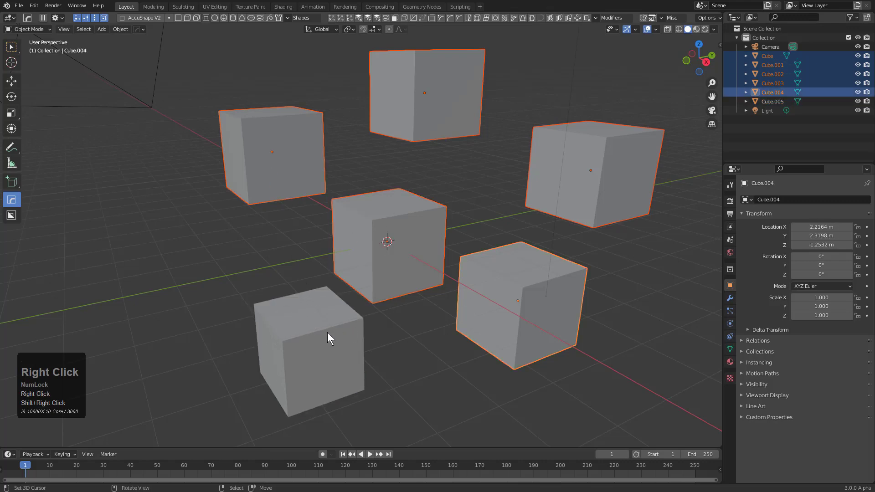
right_click(370, 257, "shift")
right_click(502, 254, "shift")
right_click(526, 168, "shift")
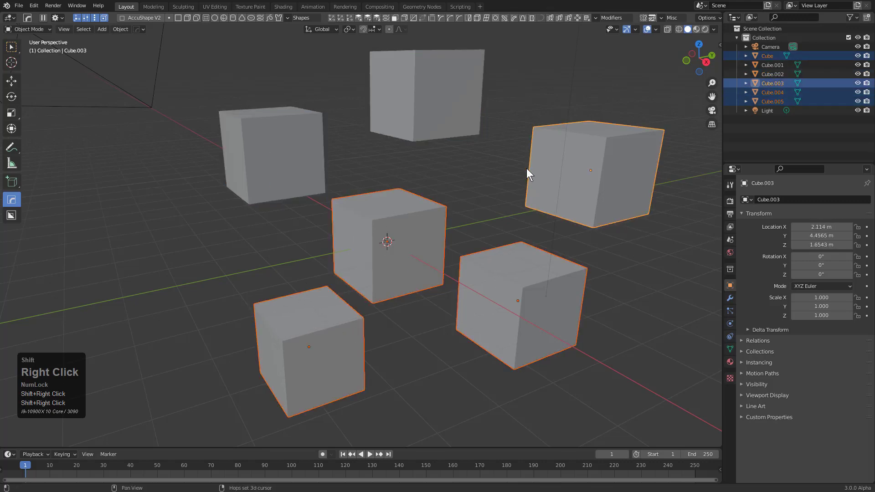
Extend the selection to the upper and back-left cubes, and deselect everything
right_click(416, 104, "shift")
right_click(281, 166, "shift")
key("alt+a")
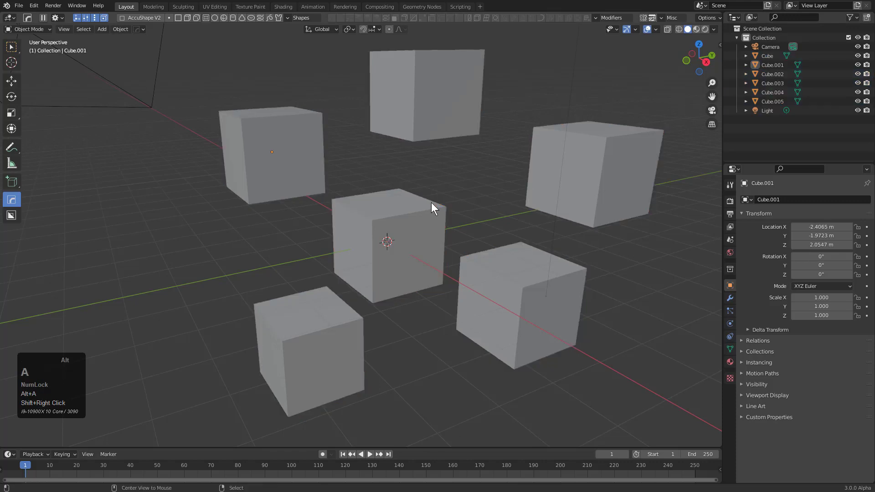
Select the front-left cube, extend the selection to the back-left, central, front-right, far-right and upper cubes, and clear the whole selection
right_click(298, 362)
right_click(277, 190, "shift")
right_click(382, 263, "shift")
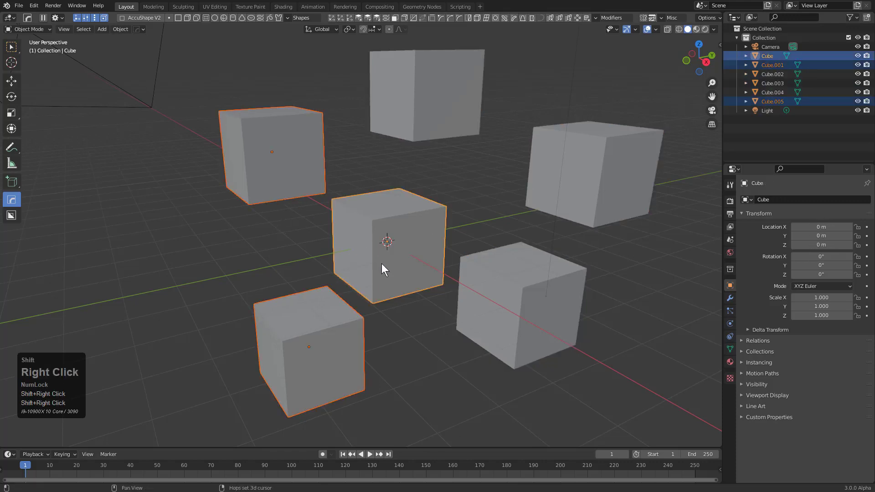
right_click(489, 273, "shift")
right_click(550, 180, "shift")
right_click(401, 110, "shift")
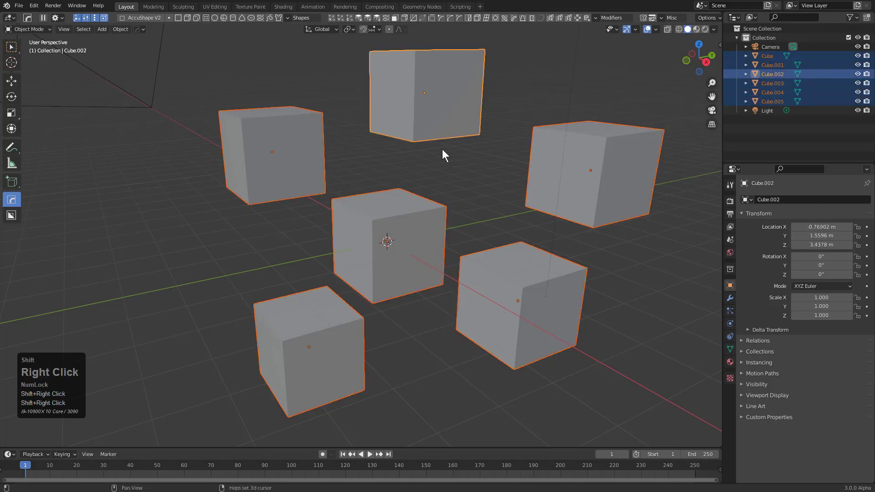
key("alt+a")
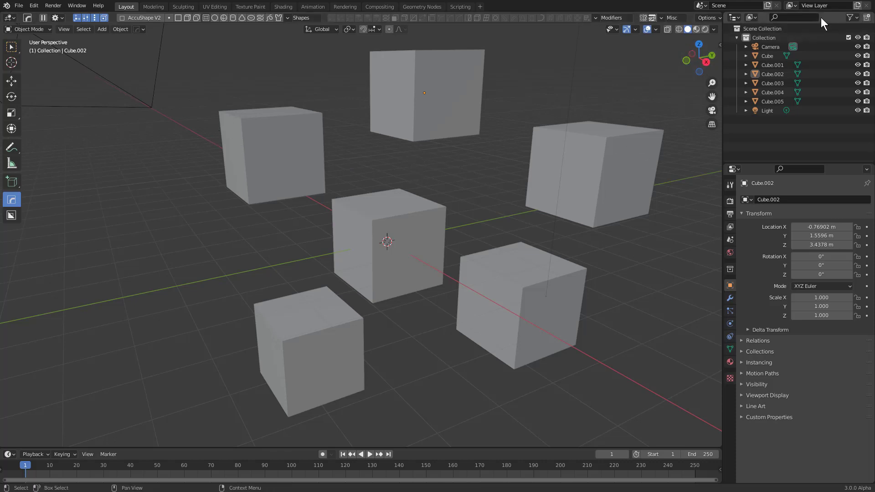
Close the six-cube scene and reposition the newly launched Blender window on the screen
left_click(866, 3)
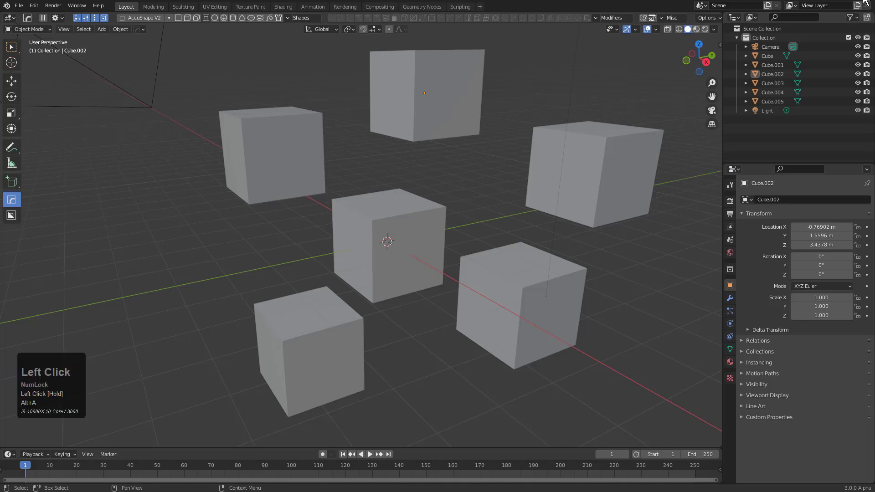
left_click(470, 260)
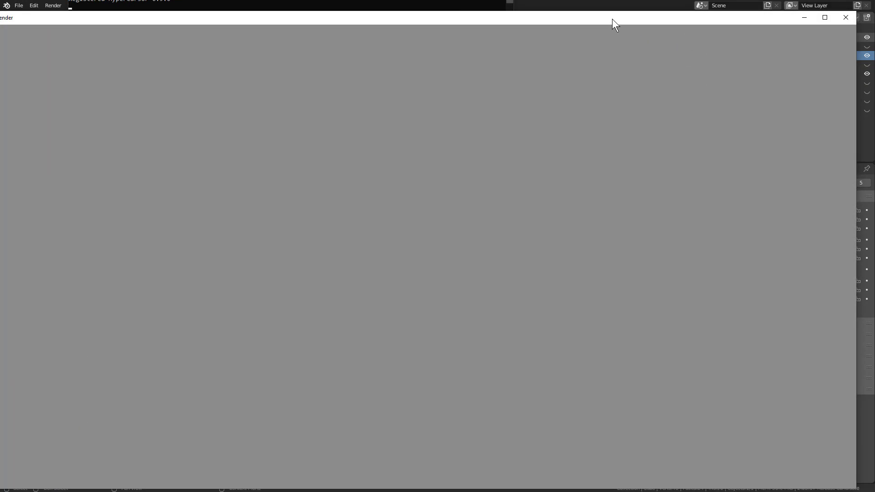
left_click(609, 19)
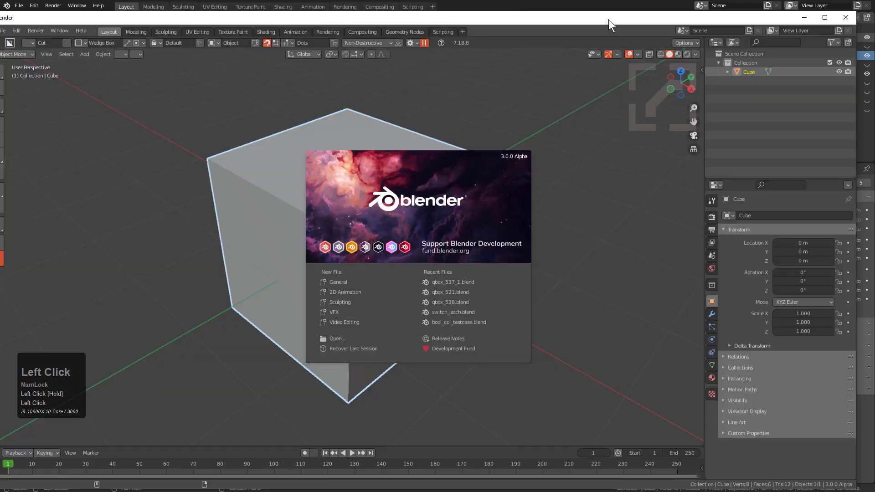
mouse_move(608, 19)
left_mouse_down()
mouse_move(609, 27)
mouse_move(622, 14)
left_mouse_up()
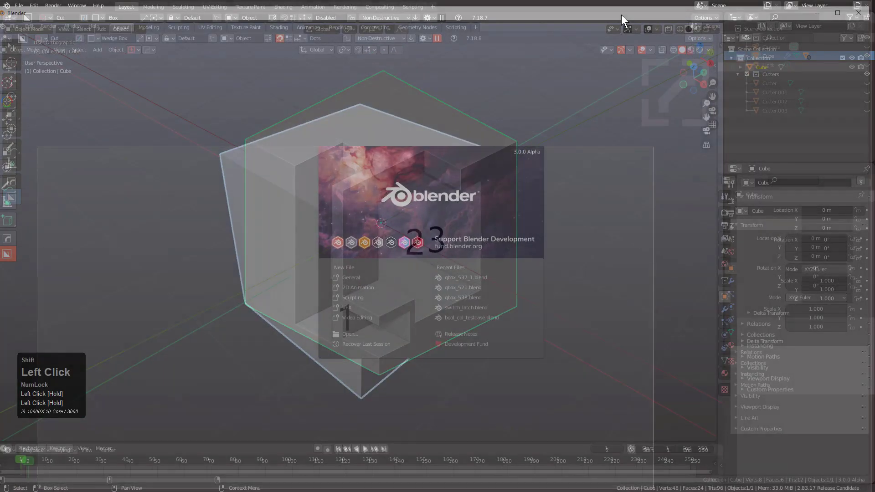